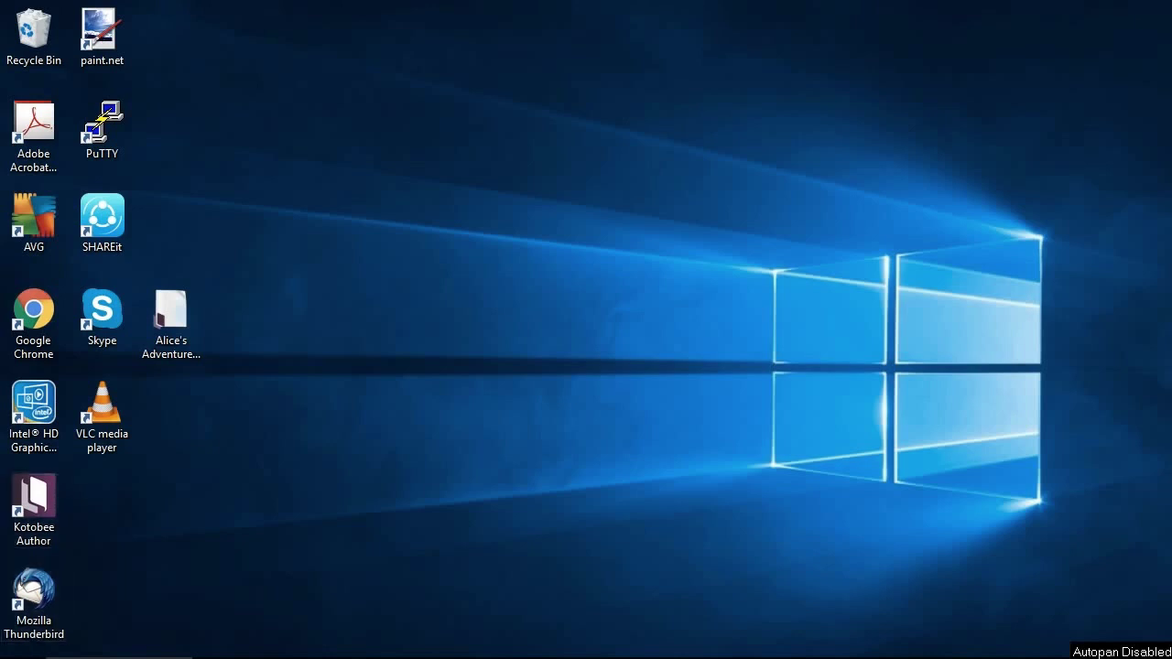
Launch Kotobee Author from its desktop shortcut and maximize the program window
{"action": "mouse_move", "coordinate": [22, 653]}
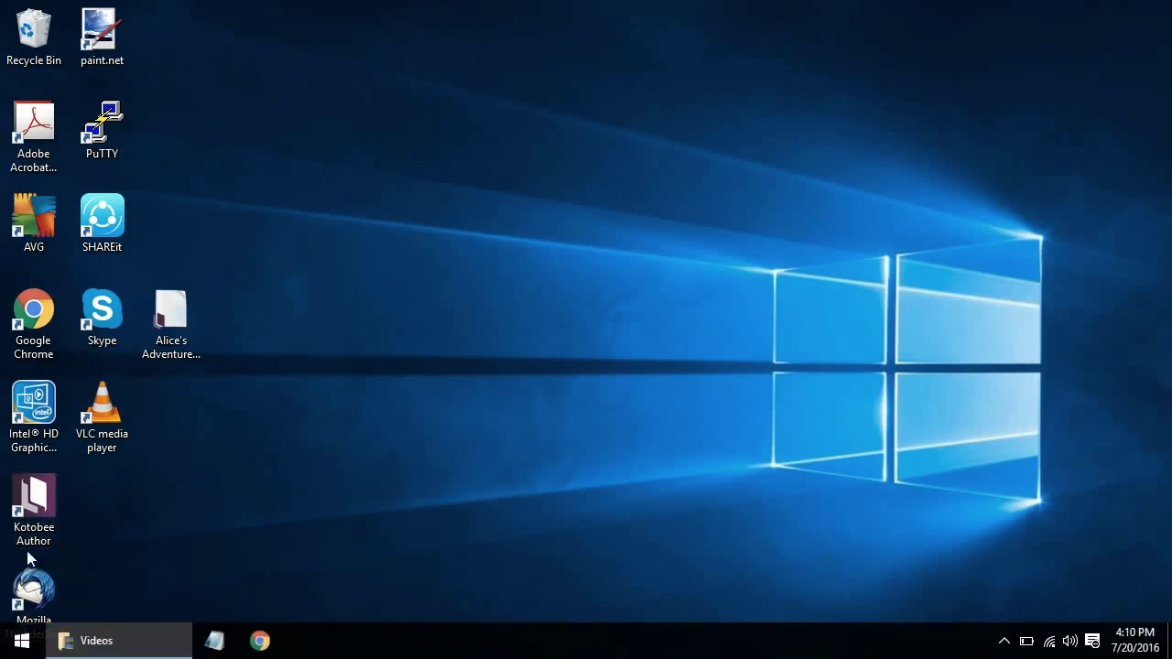
{"action": "double_click", "coordinate": [35, 516]}
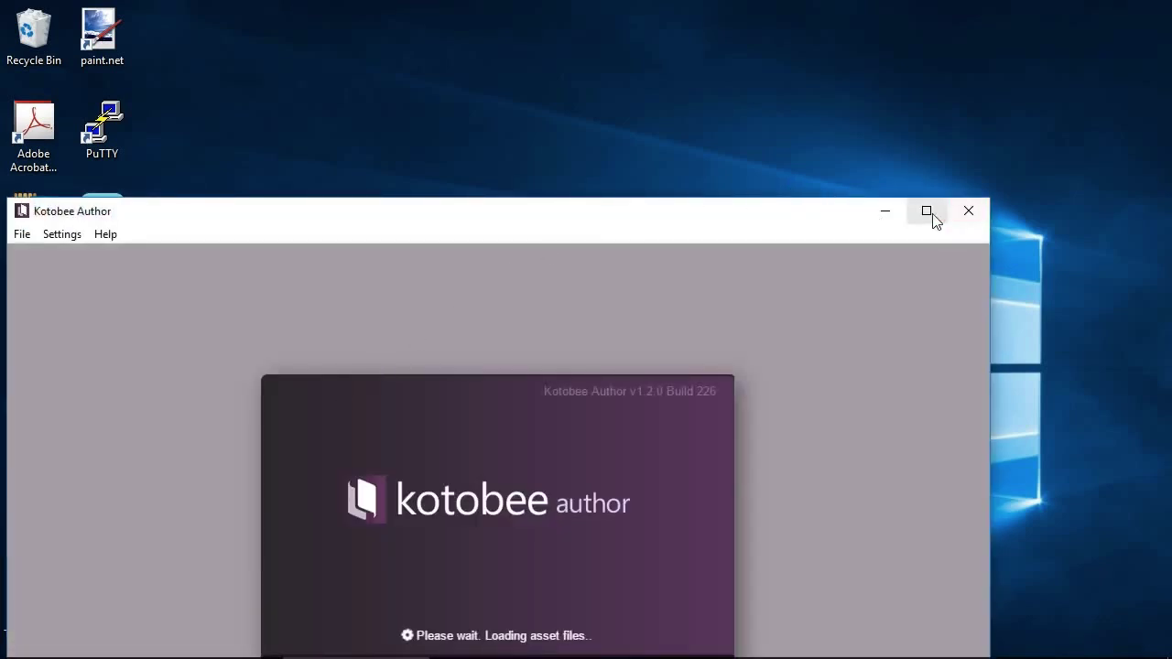
{"action": "left_click", "coordinate": [931, 214]}
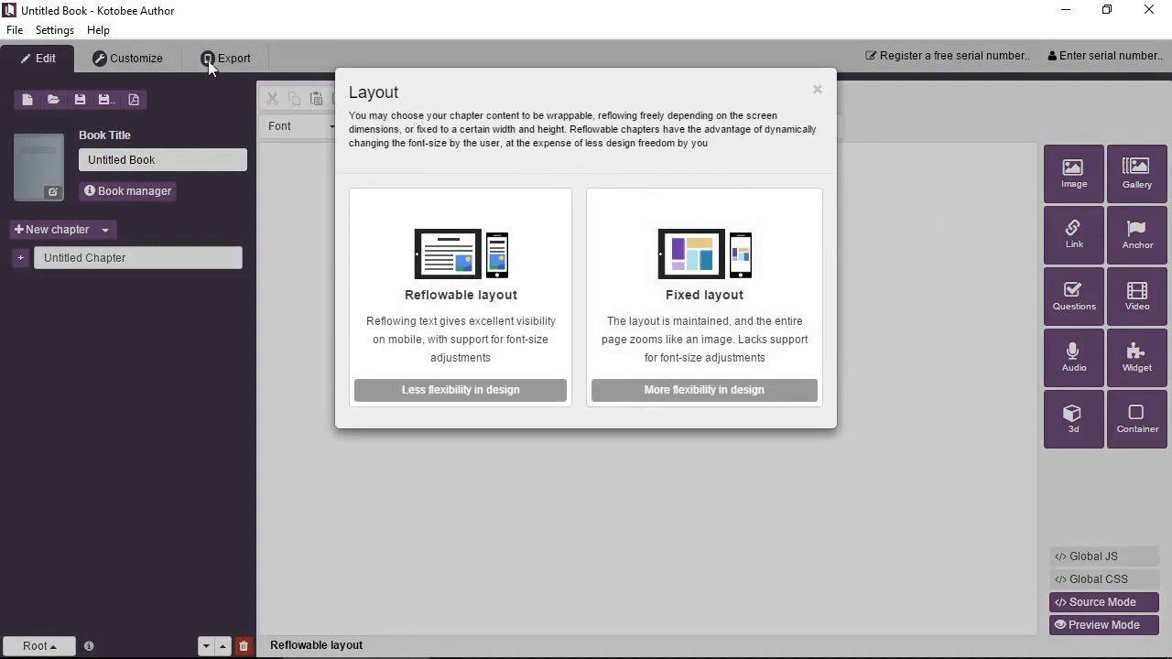
{"action": "left_click", "coordinate": [55, 30]}
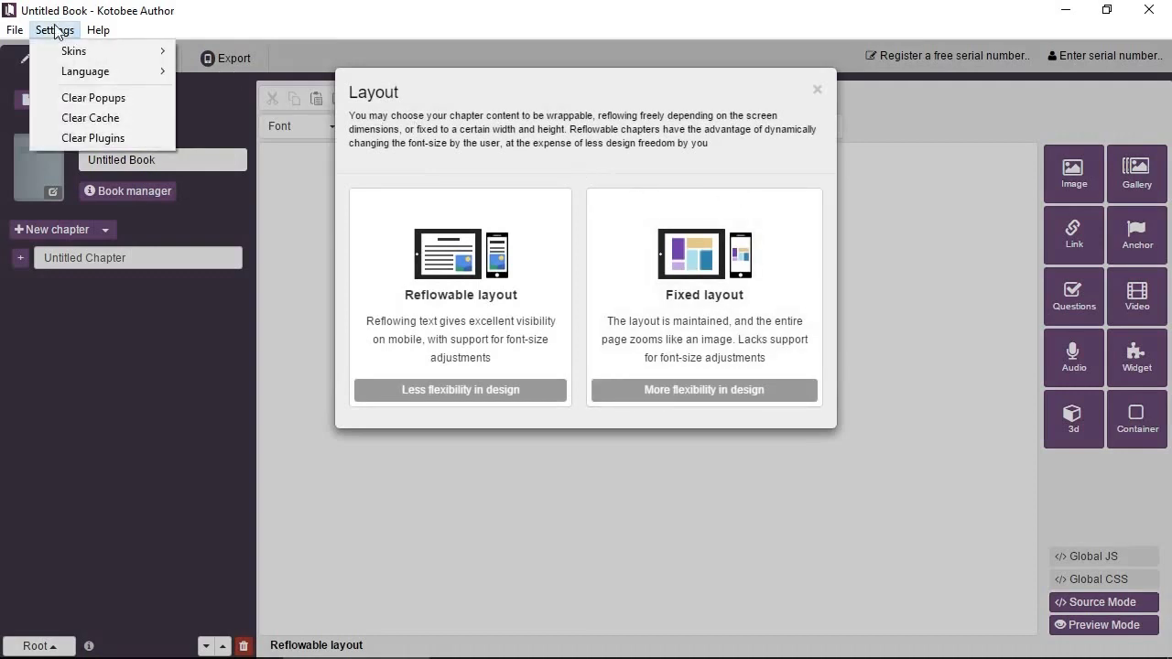
{"action": "mouse_move", "coordinate": [78, 72]}
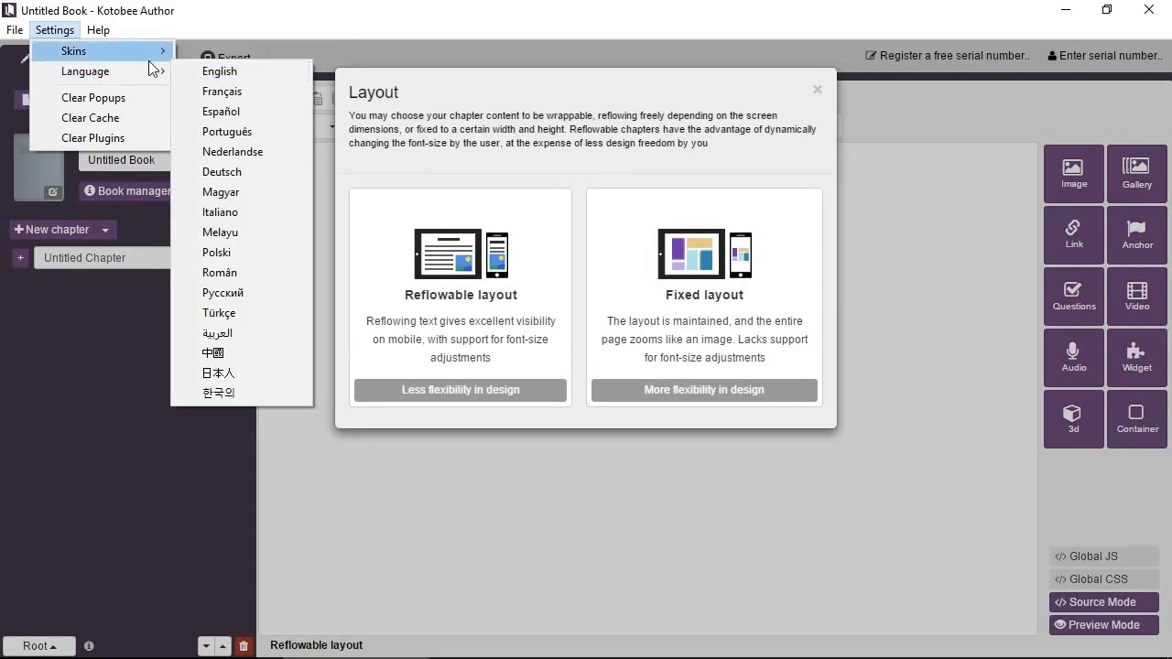
{"action": "mouse_move", "coordinate": [147, 56]}
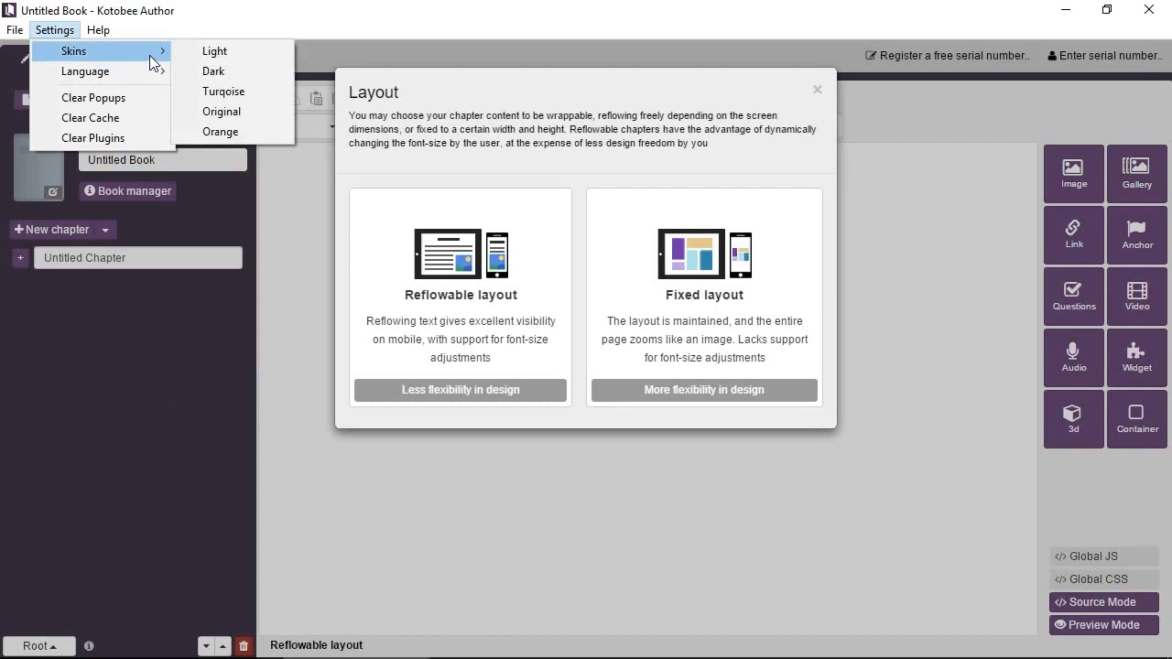
{"action": "left_click", "coordinate": [191, 54]}
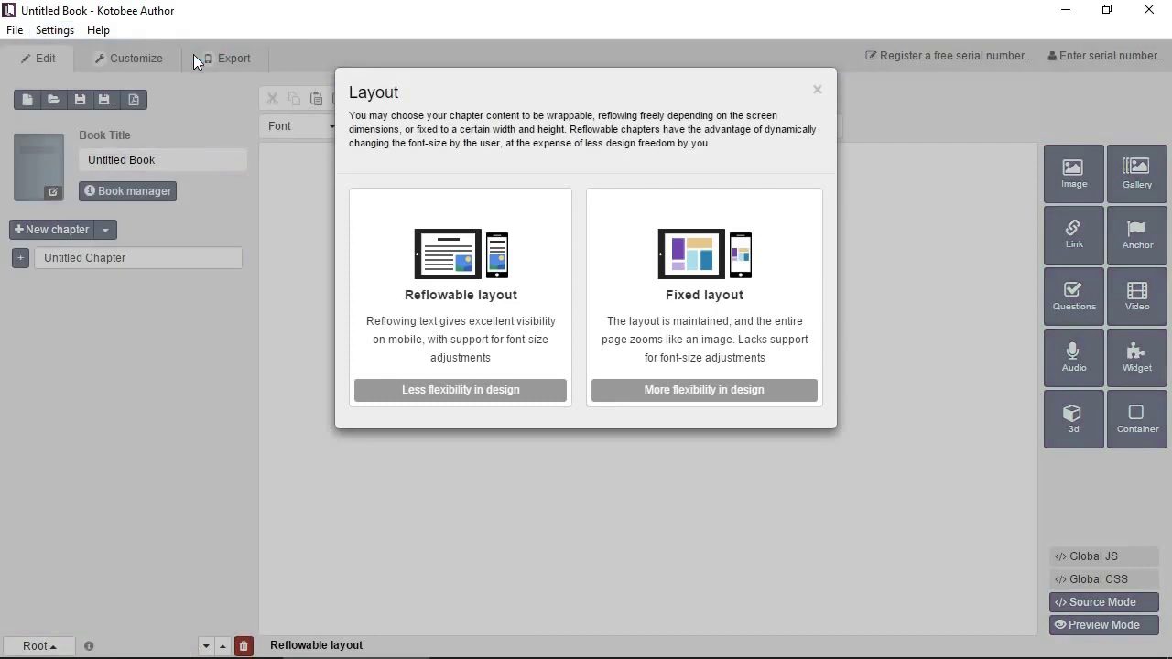
{"action": "left_click", "coordinate": [71, 34]}
{"action": "mouse_move", "coordinate": [73, 48]}
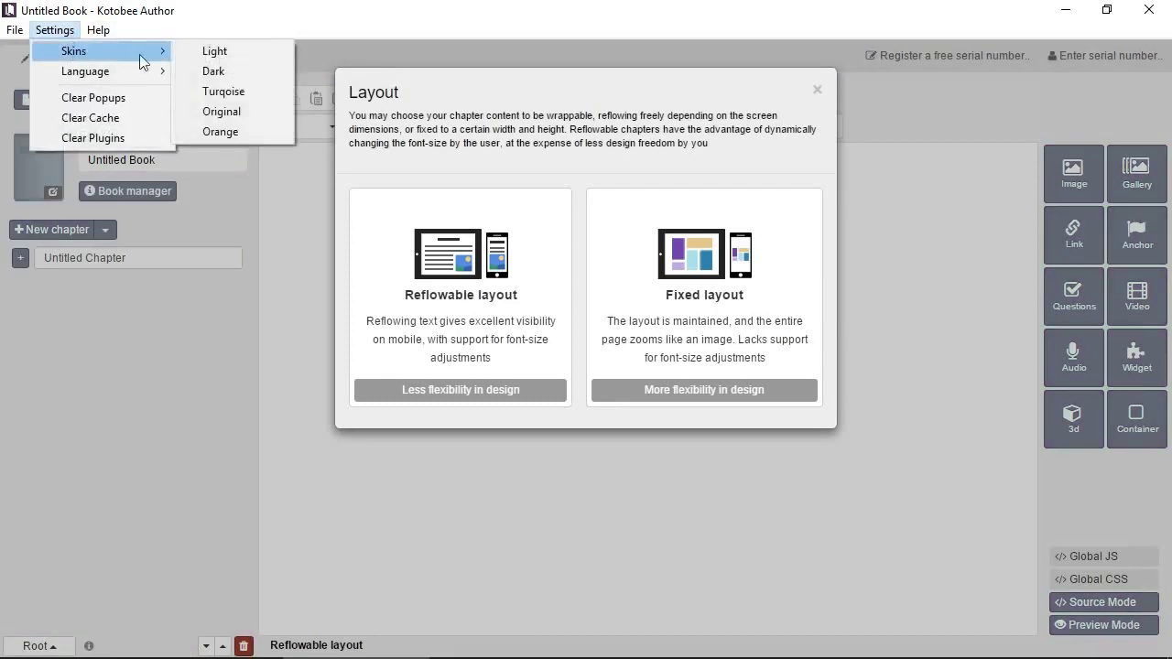
{"action": "left_click", "coordinate": [217, 73]}
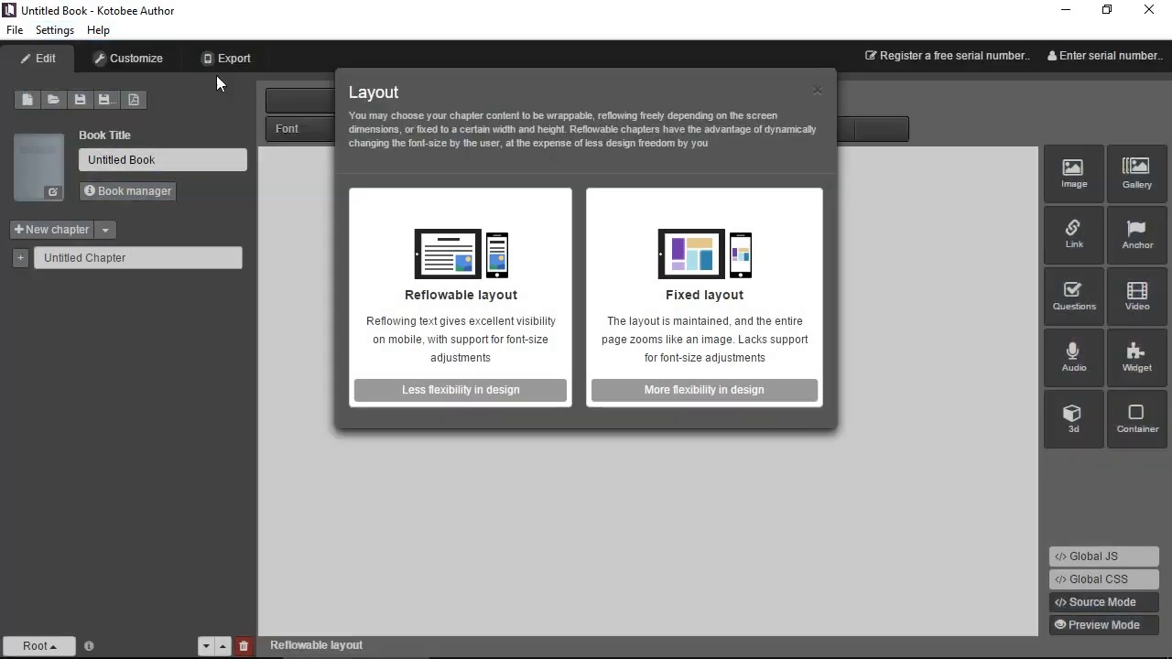
{"action": "left_click", "coordinate": [66, 32]}
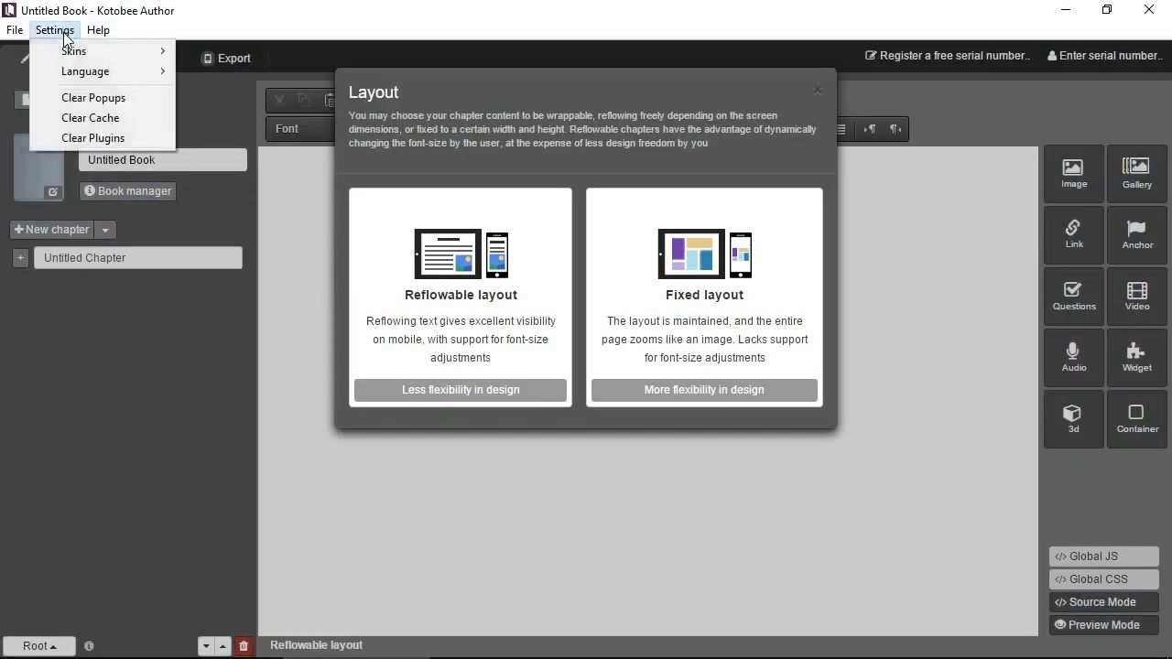
{"action": "mouse_move", "coordinate": [104, 52]}
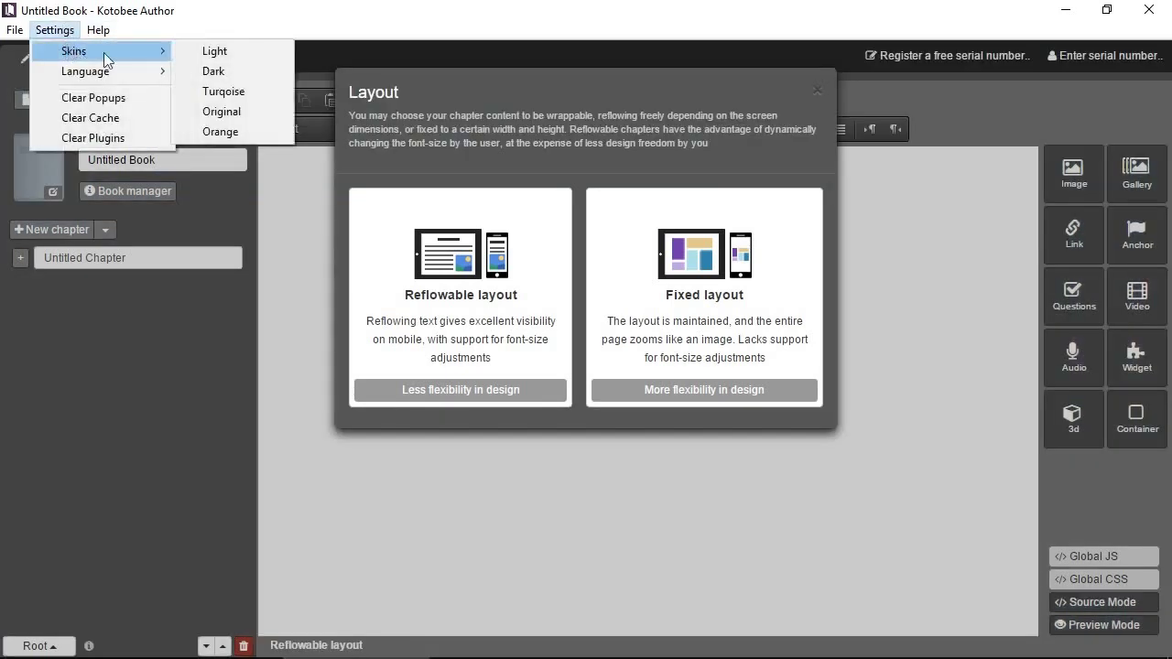
{"action": "left_click", "coordinate": [241, 129]}
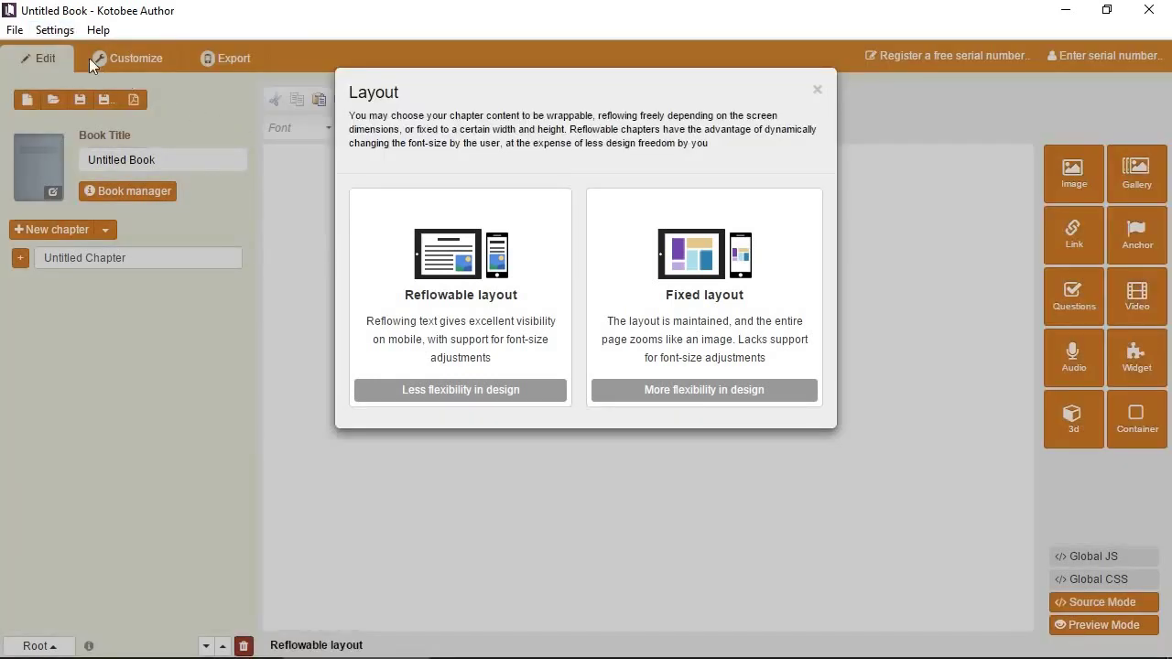
{"action": "left_click", "coordinate": [68, 34]}
{"action": "mouse_move", "coordinate": [71, 53]}
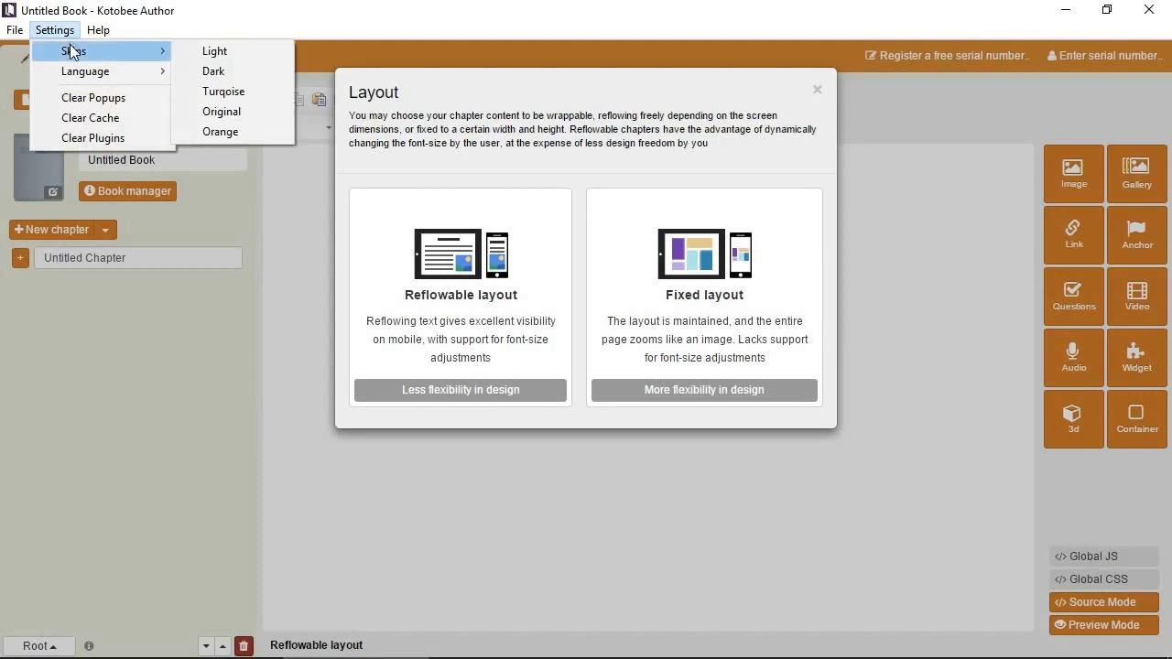
{"action": "left_click", "coordinate": [238, 110]}
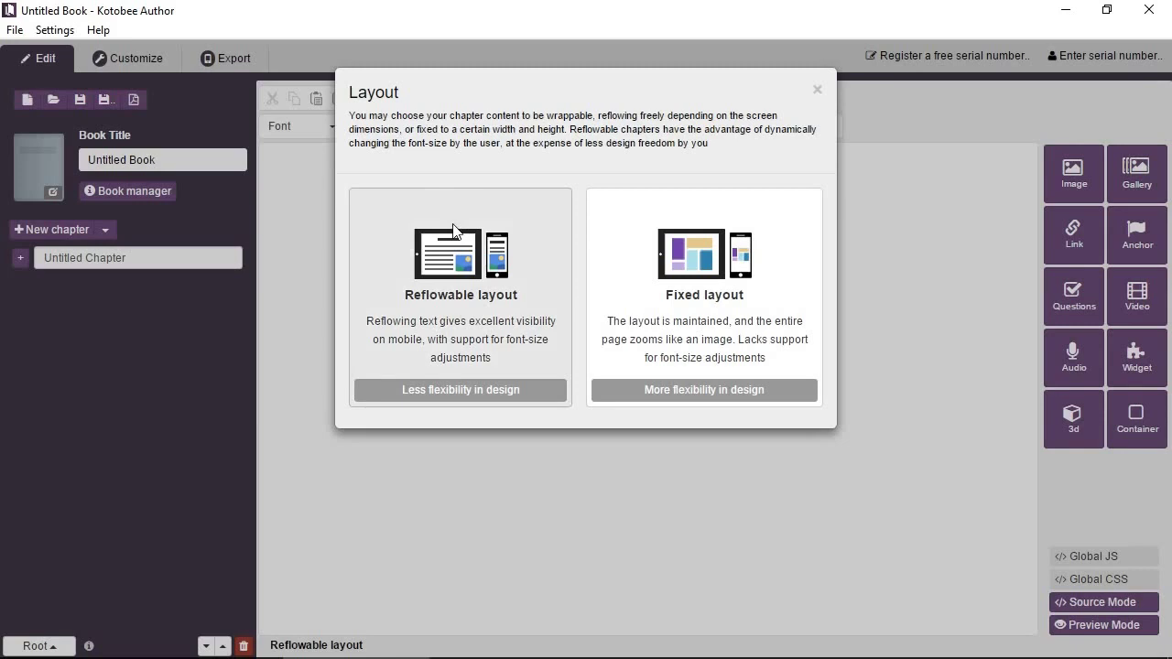
Dismiss the Layout dialog, leaving the empty Untitled Chapter in the editor
{"action": "left_click", "coordinate": [818, 91]}
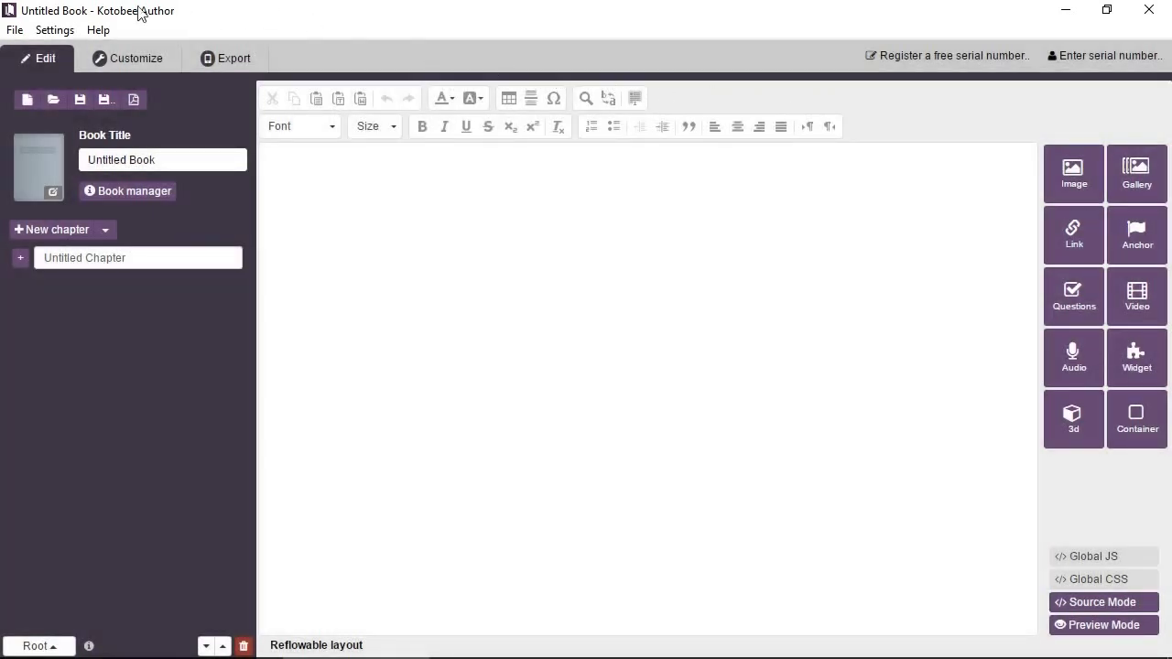
{"action": "left_click", "coordinate": [14, 30]}
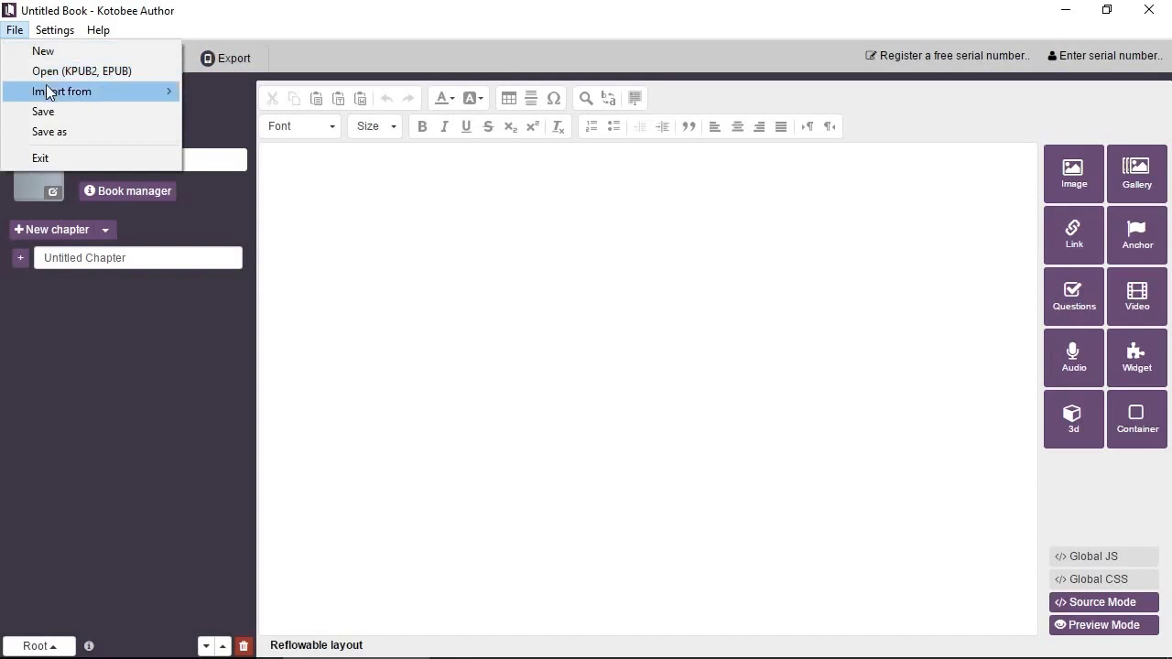
{"action": "mouse_move", "coordinate": [48, 92]}
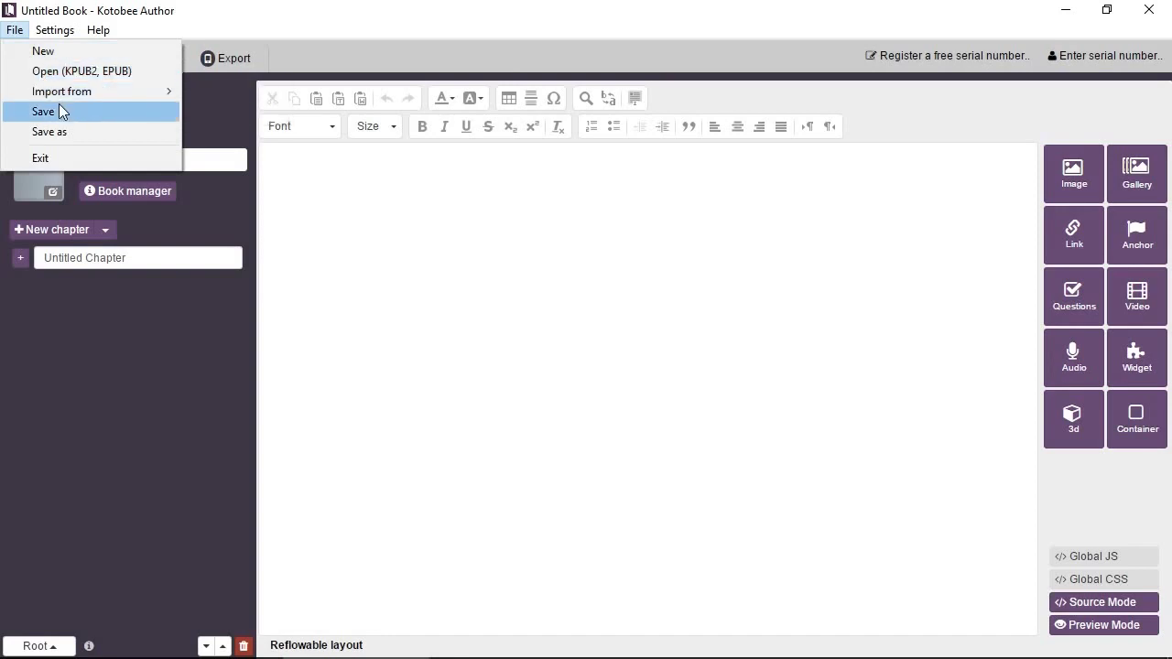
{"action": "left_click", "coordinate": [24, 35]}
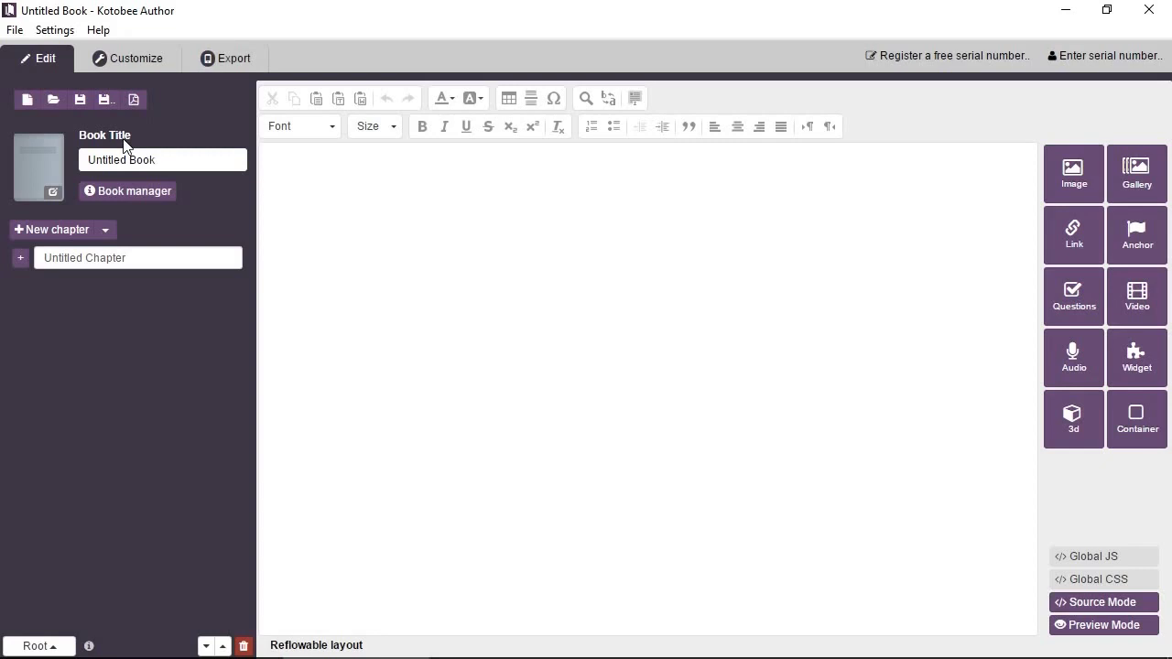
{"action": "left_click", "coordinate": [48, 166]}
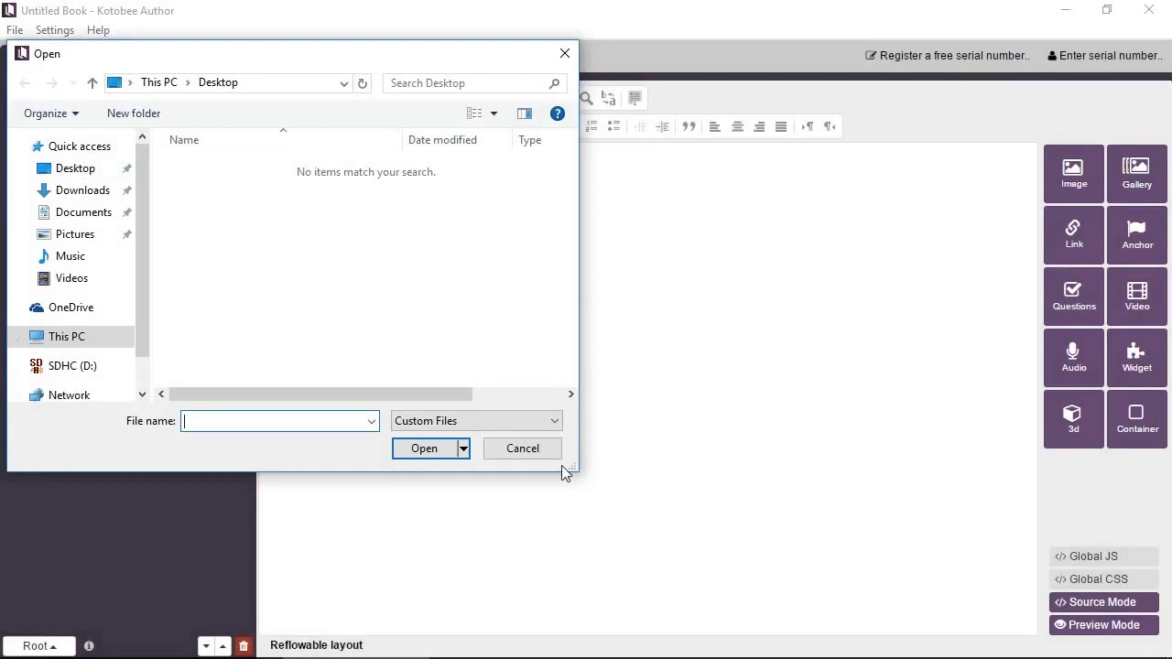
{"action": "left_click", "coordinate": [552, 454]}
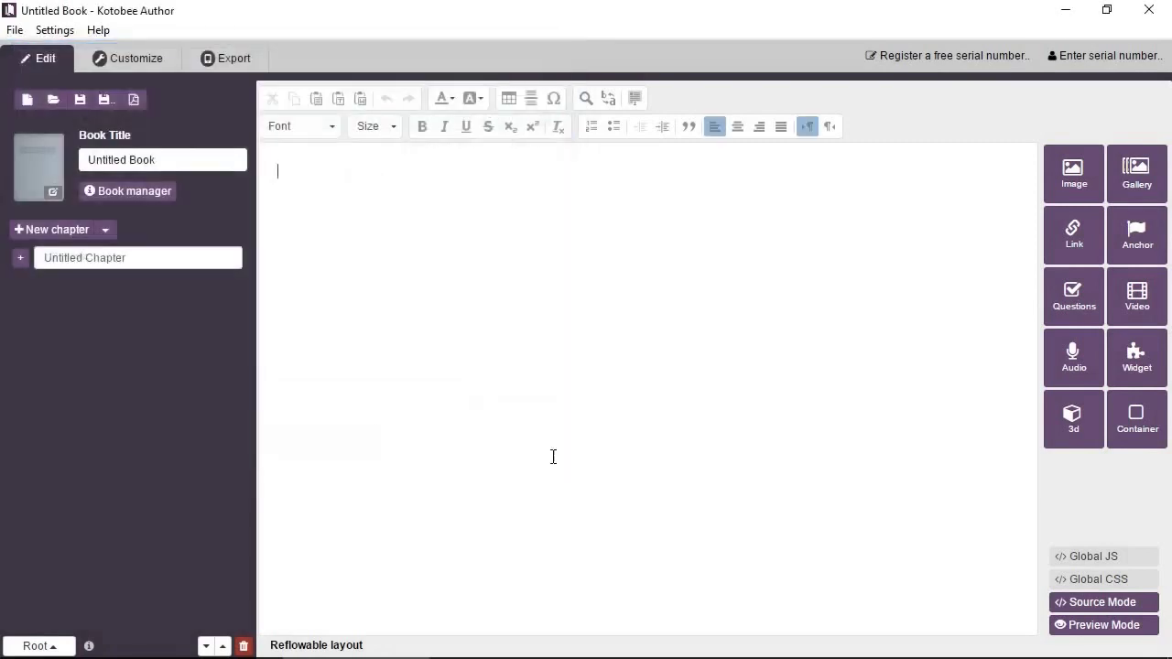
{"action": "left_click", "coordinate": [140, 194]}
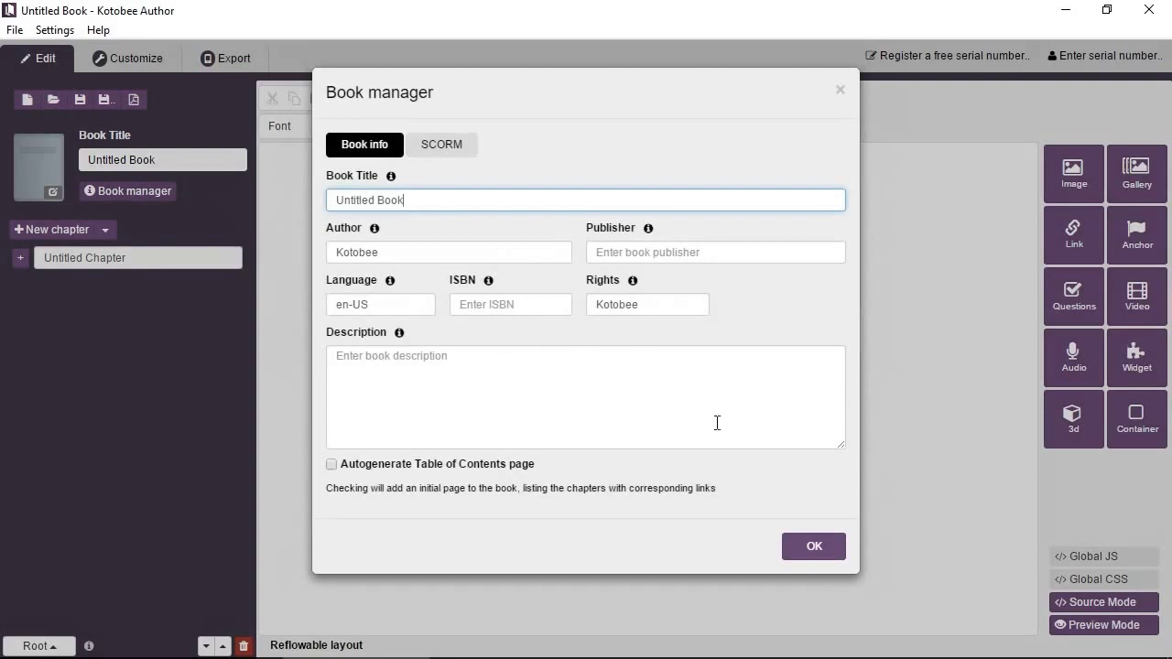
{"action": "left_click", "coordinate": [814, 549]}
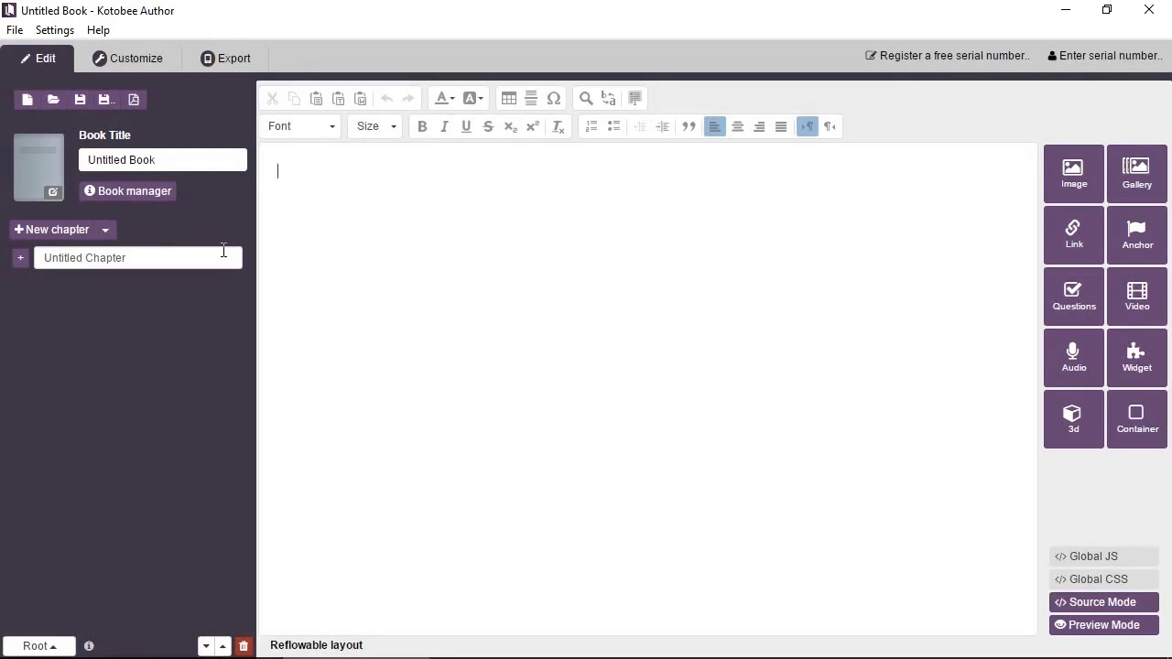
{"action": "left_click", "coordinate": [66, 236]}
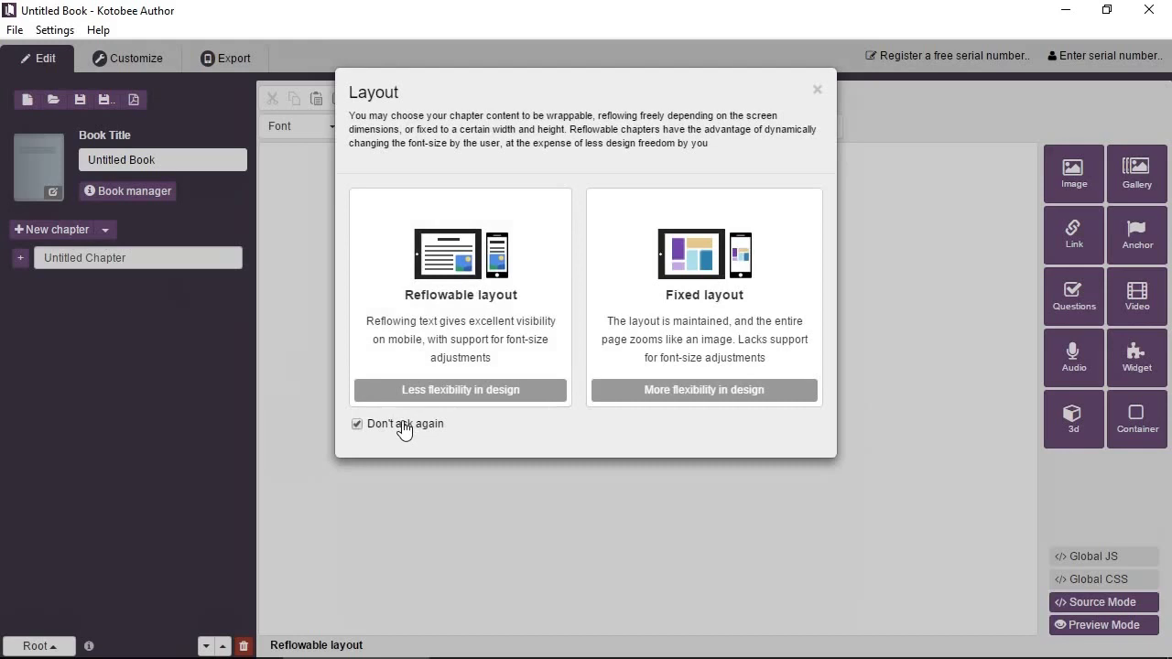
{"action": "left_click", "coordinate": [817, 92]}
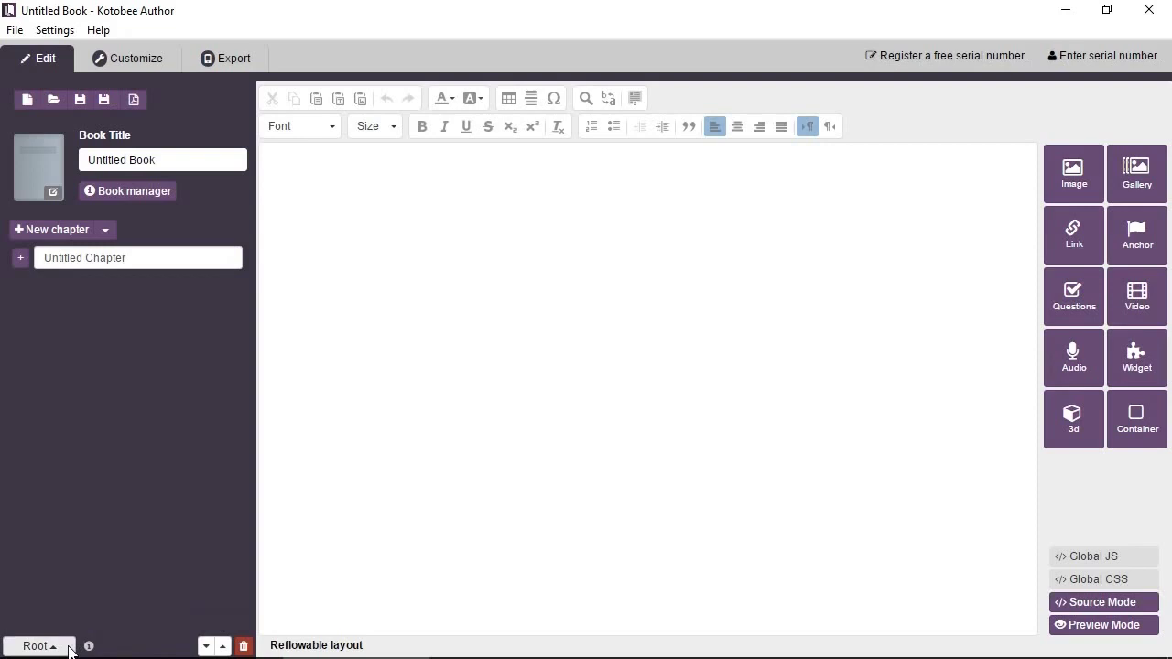
{"action": "left_click", "coordinate": [70, 646]}
{"action": "left_click", "coordinate": [69, 647]}
{"action": "left_click", "coordinate": [408, 393]}
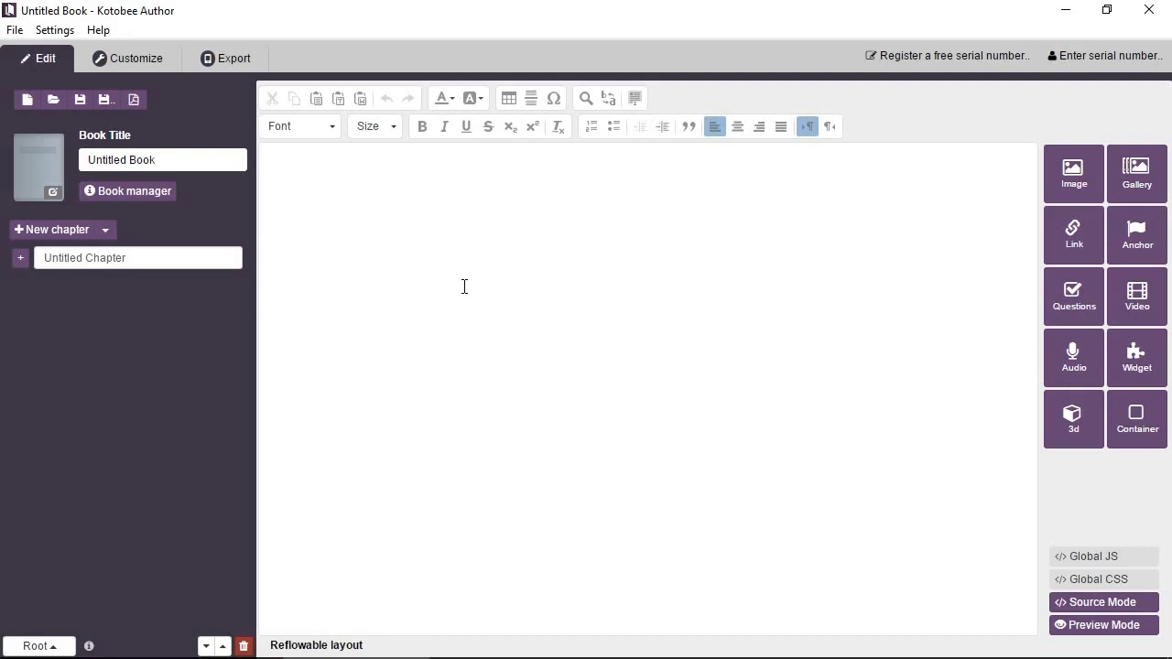
Write 'This is my first book.' as the chapter's first line, correcting the typo
{"action": "type", "text": "This is nmy first t"}
{"action": "key", "text": "BackSpace"}
{"action": "key", "text": "ctrl+shift+Left"}
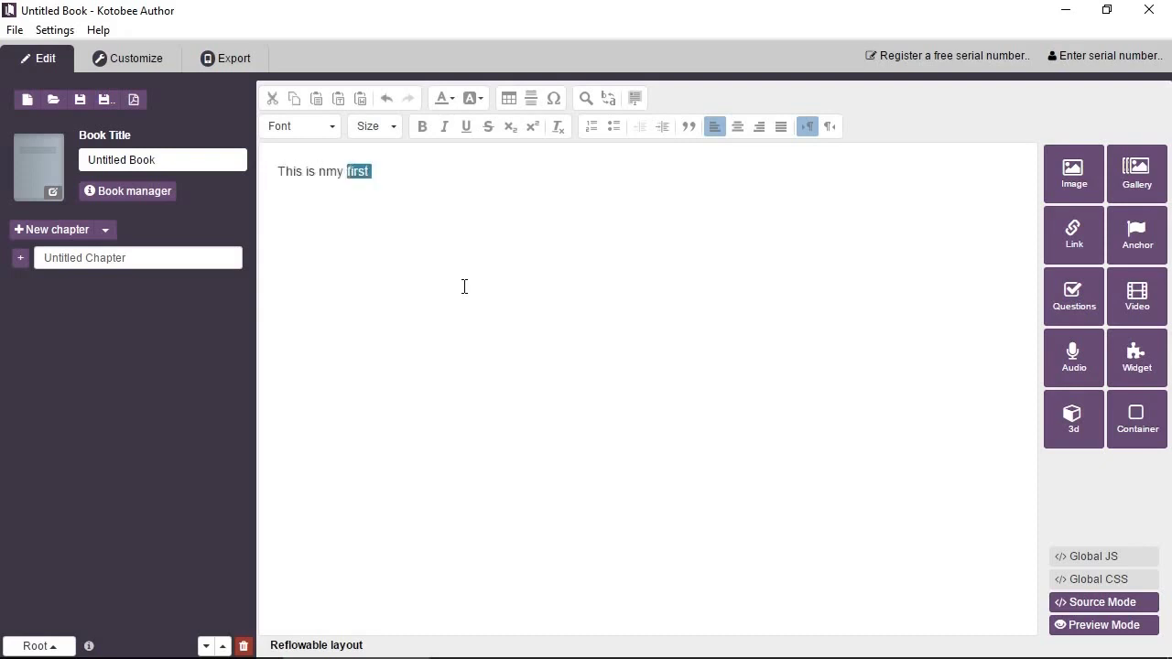
{"action": "key", "text": "ctrl+shift+Left"}
{"action": "type", "text": "my first book."}
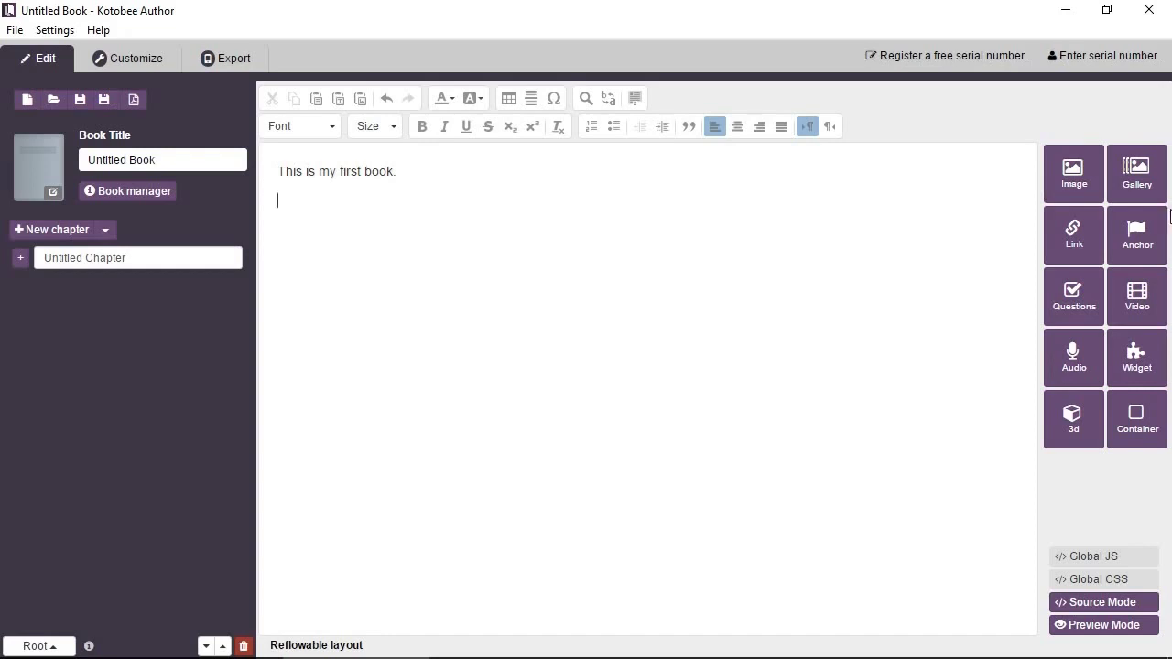
Insert quiz 'My first question module' with True/False question 'Kotobee Author creates ebooks' answered True
{"action": "left_click", "coordinate": [1090, 281]}
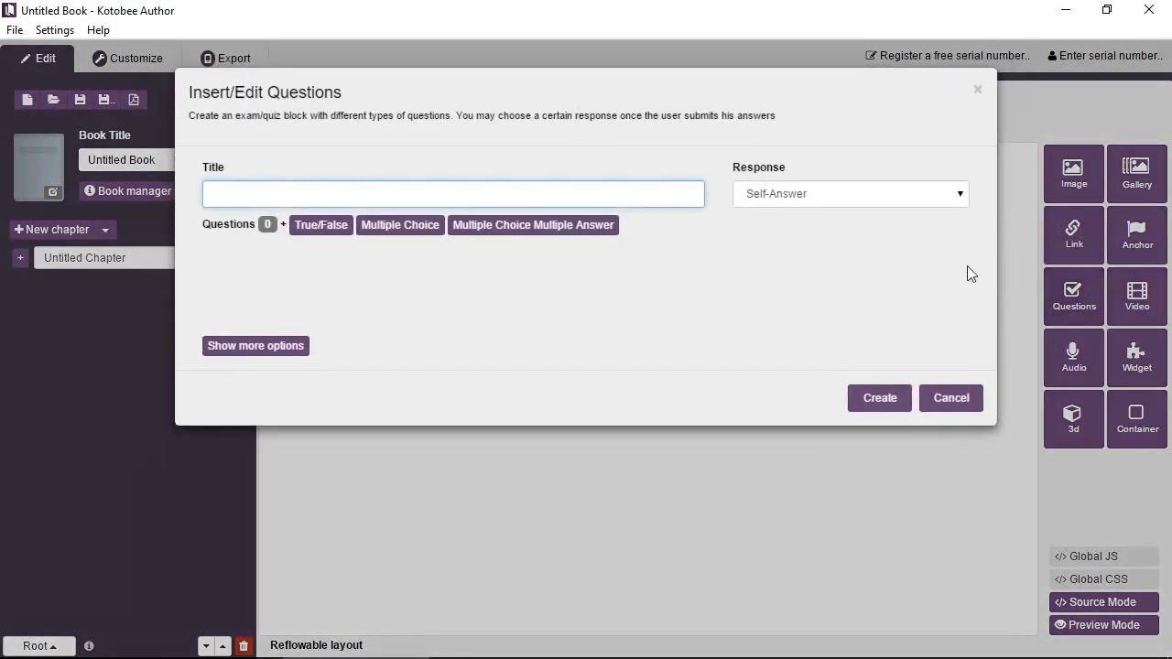
{"action": "type", "text": "My first question module"}
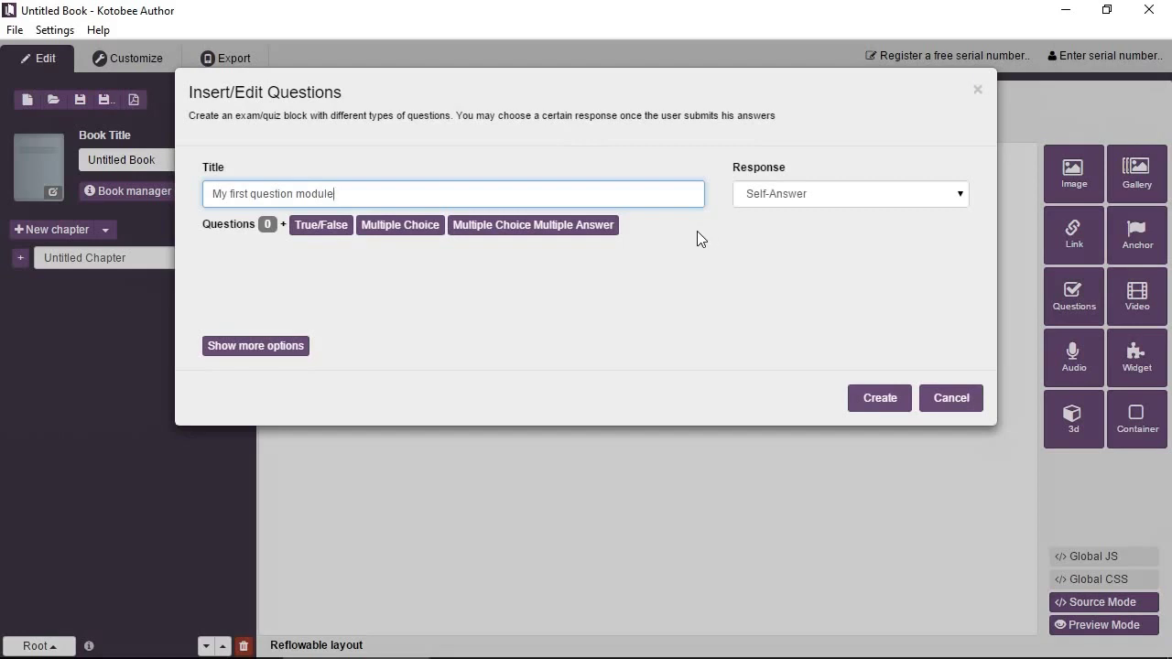
{"action": "left_click", "coordinate": [325, 228]}
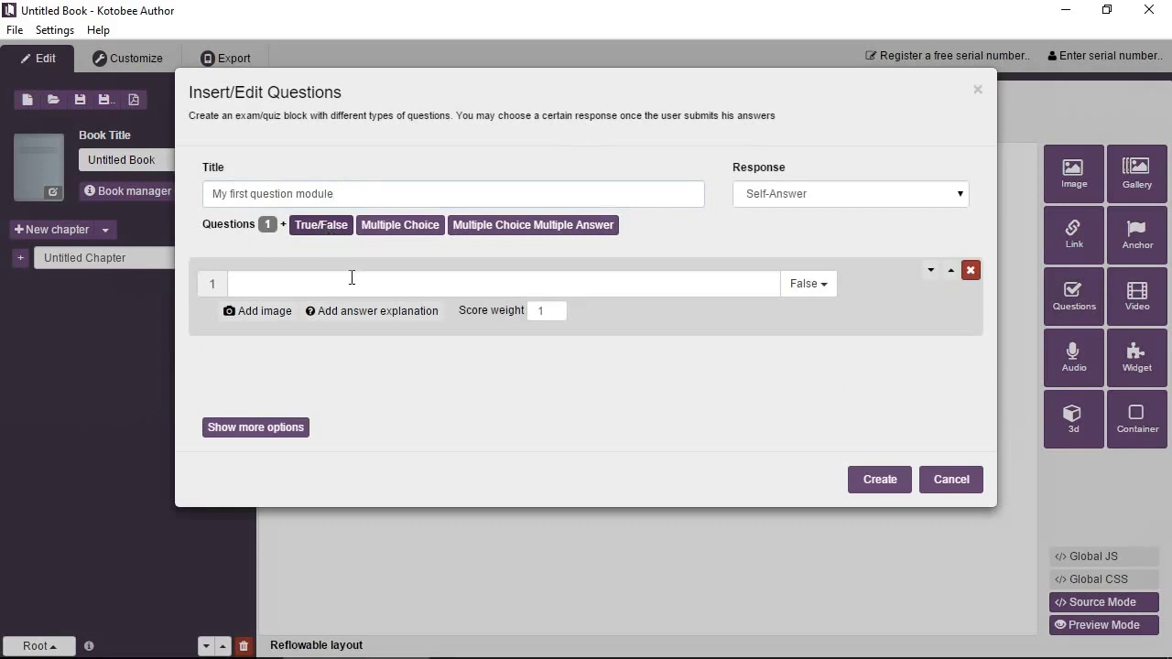
{"action": "left_click", "coordinate": [353, 283]}
{"action": "type", "text": "Kotobee"}
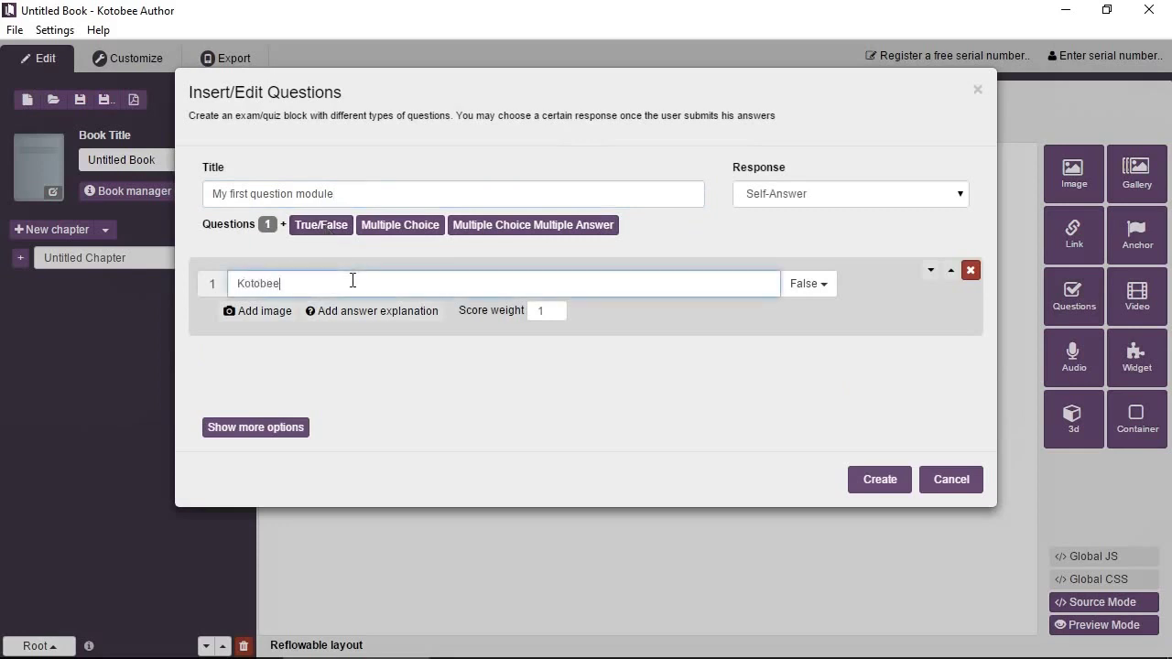
{"action": "type", "text": " Author creates ebooks"}
{"action": "left_click", "coordinate": [826, 289]}
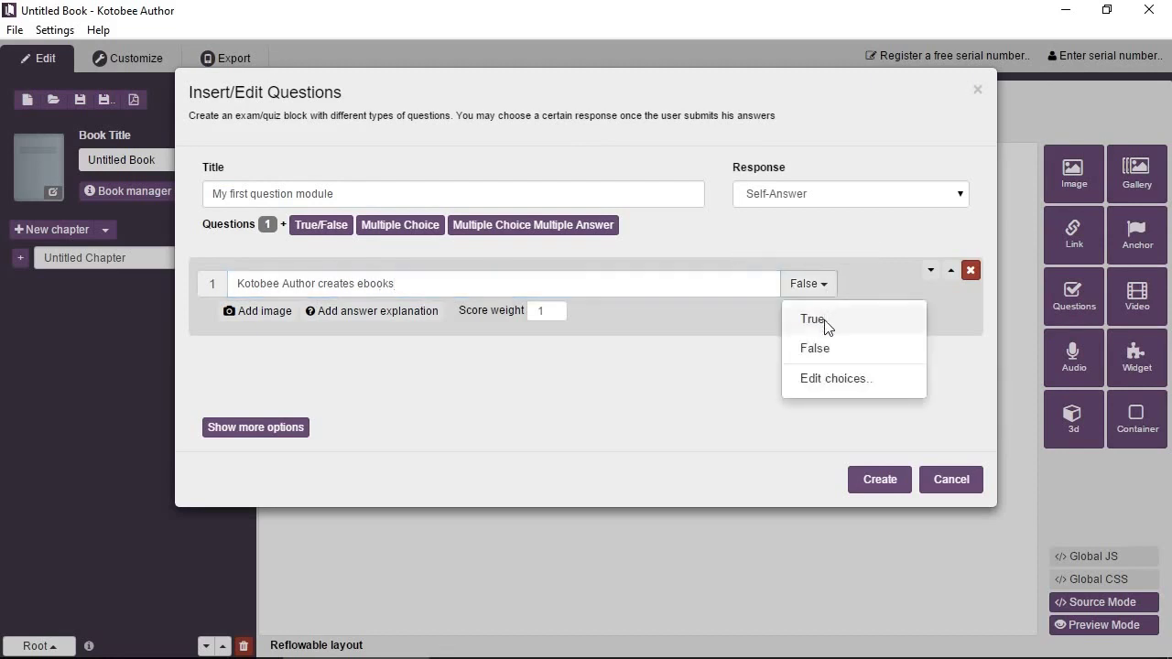
{"action": "left_click", "coordinate": [813, 320]}
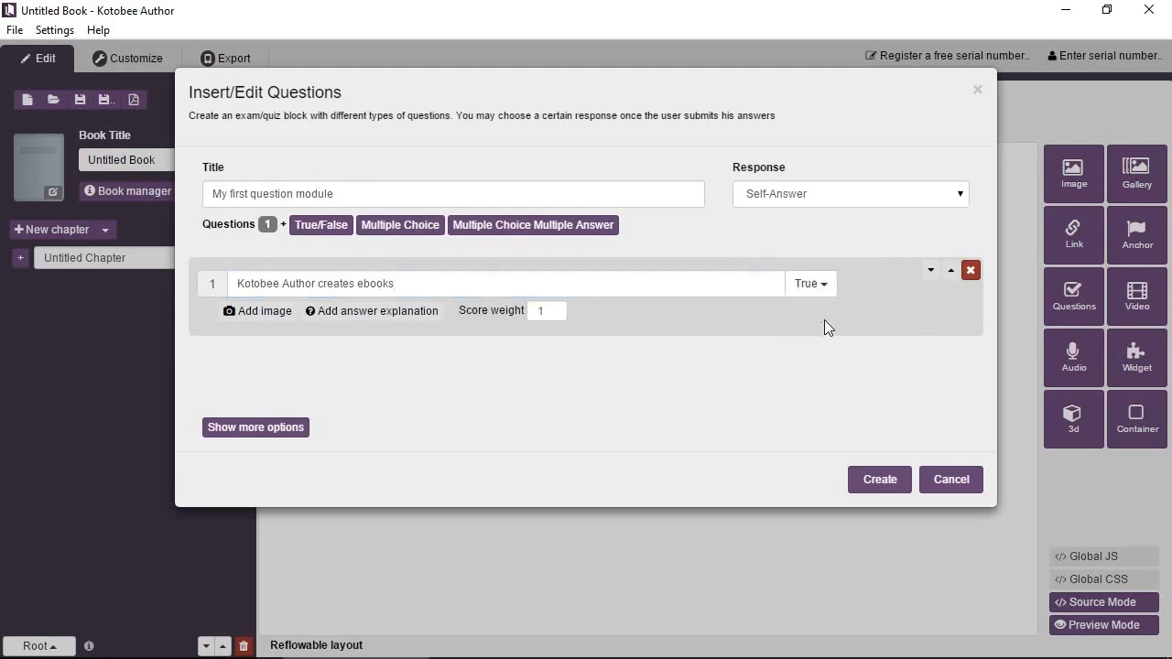
{"action": "left_click", "coordinate": [873, 488]}
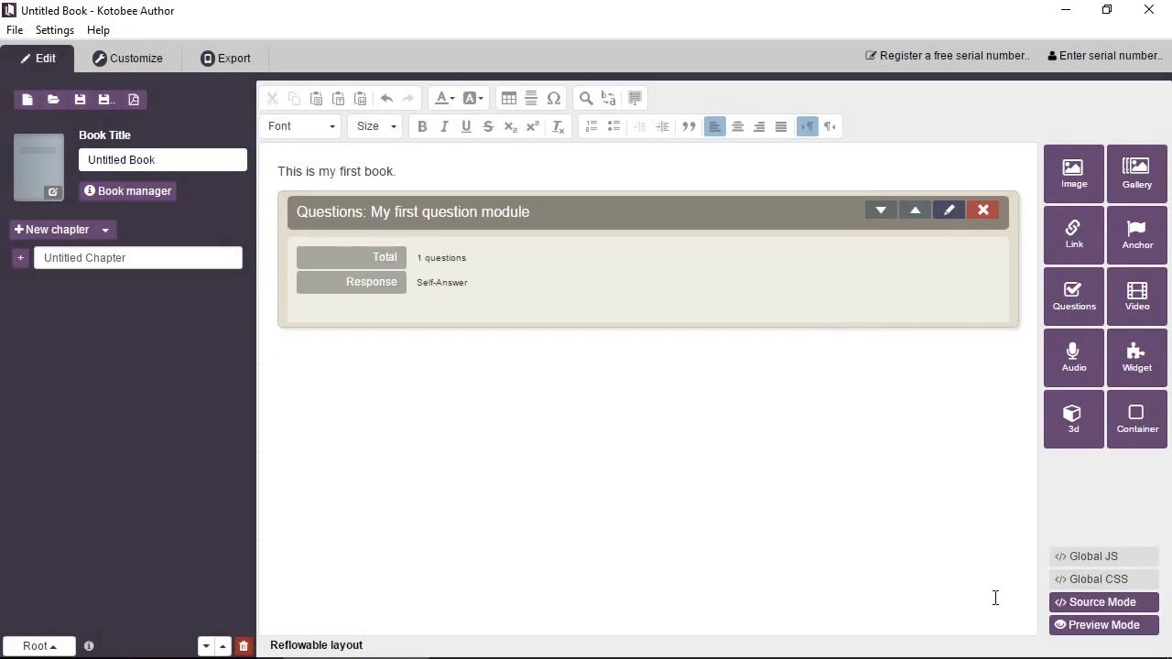
{"action": "left_click", "coordinate": [1112, 627]}
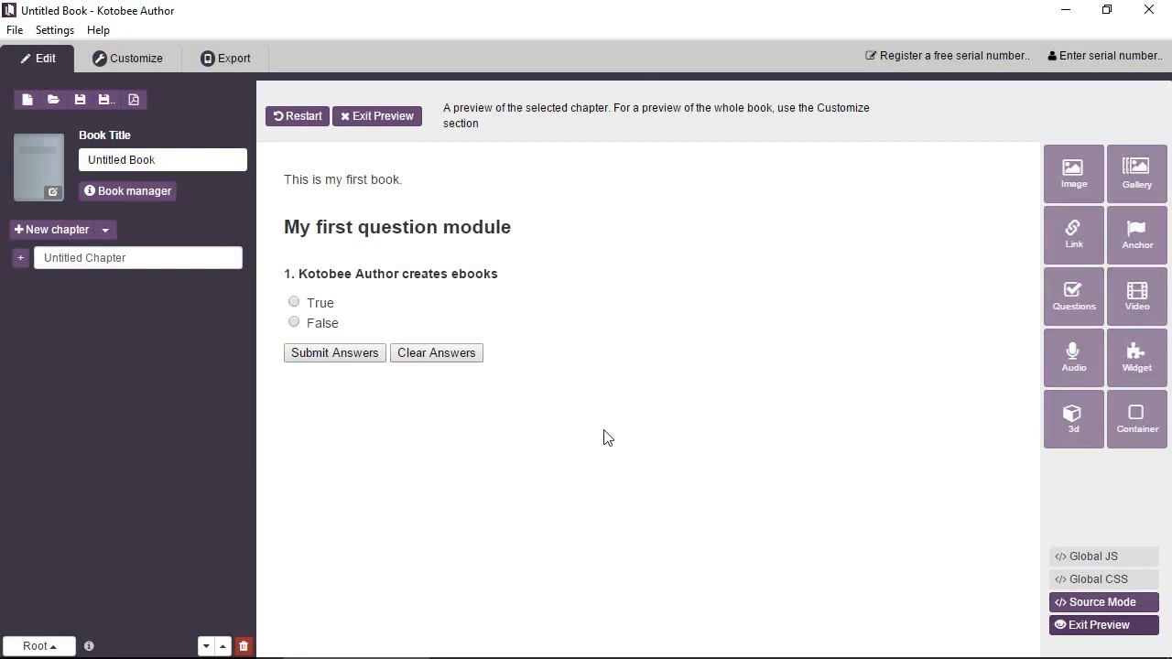
{"action": "left_click", "coordinate": [330, 324]}
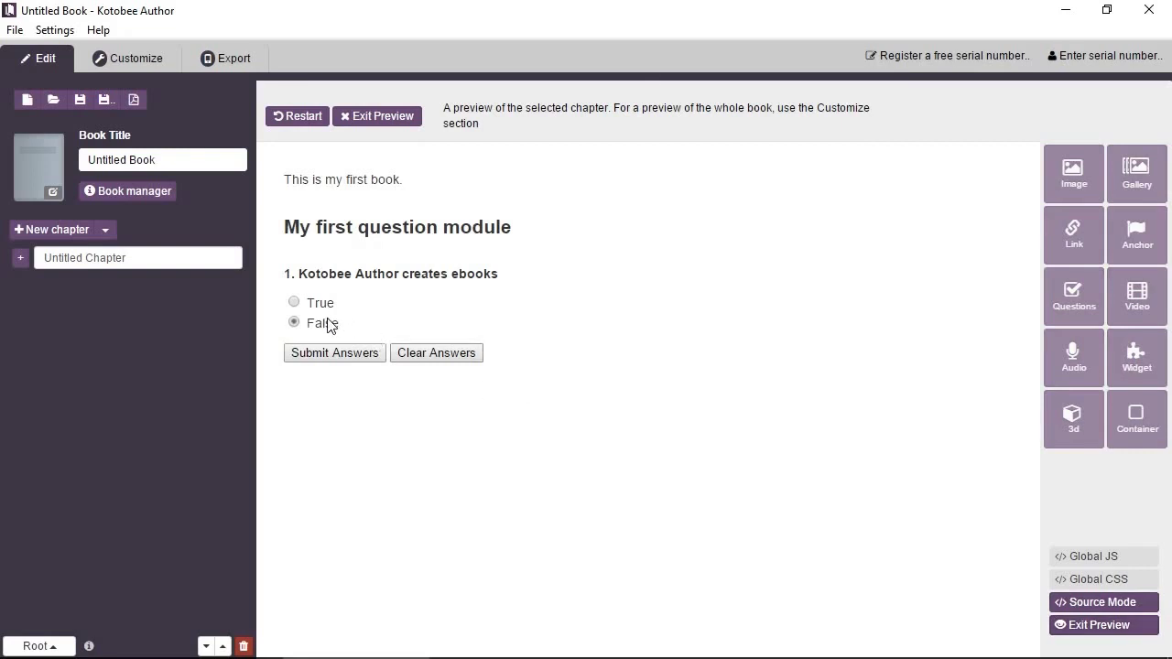
{"action": "left_click", "coordinate": [334, 358]}
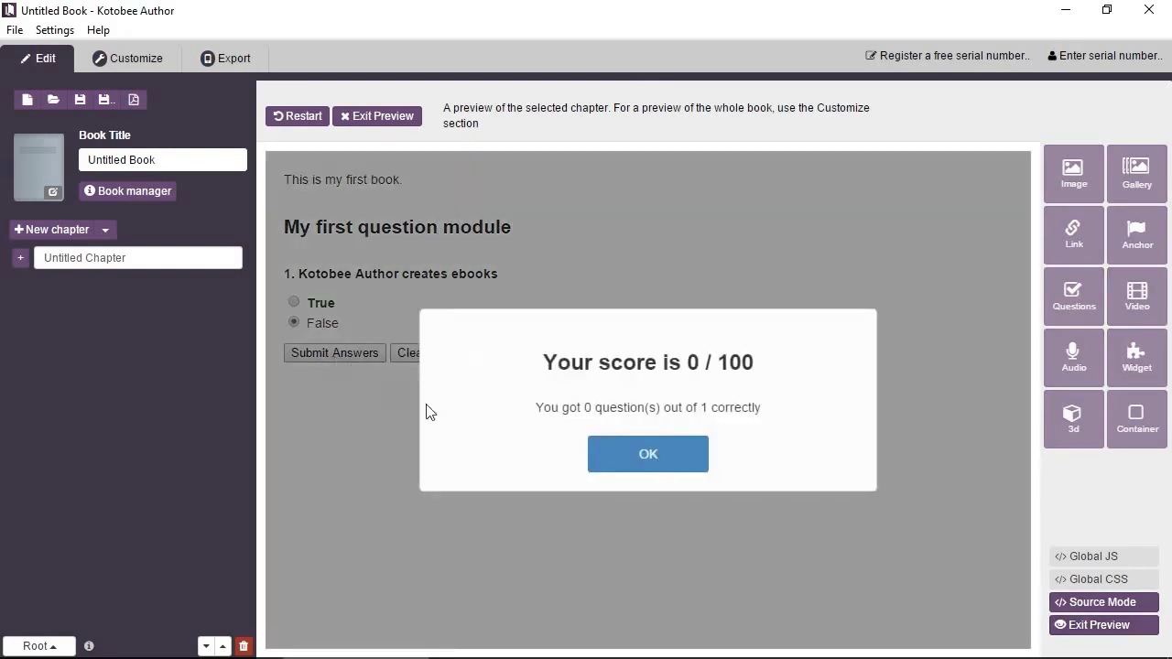
{"action": "left_click", "coordinate": [629, 458]}
{"action": "left_click", "coordinate": [406, 118]}
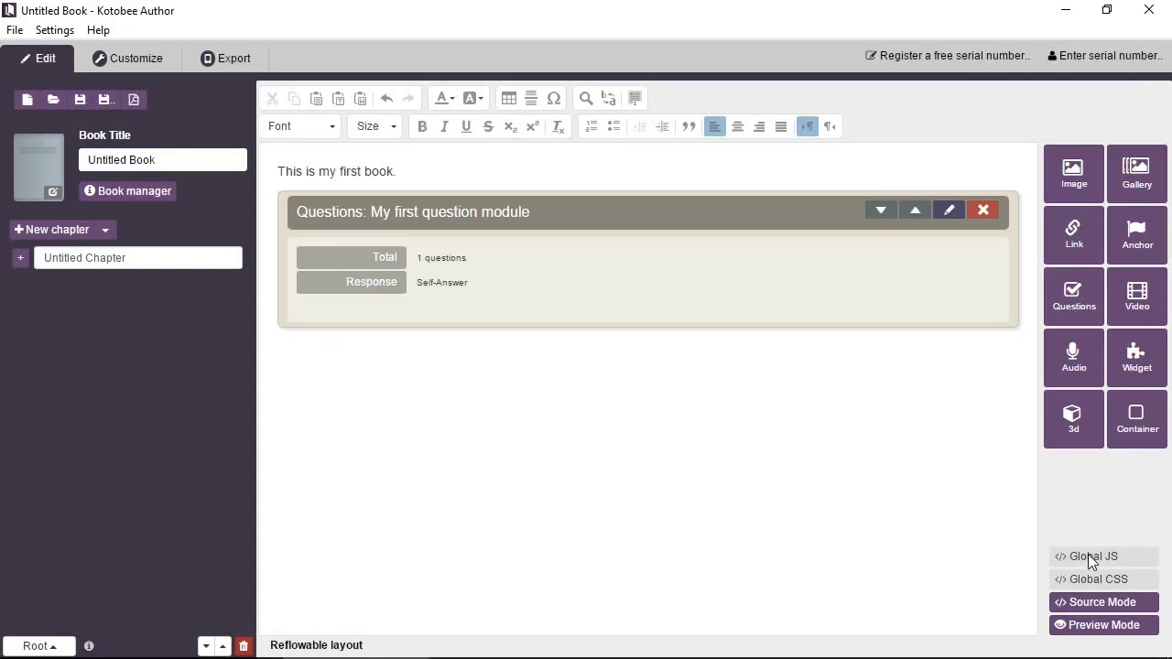
{"action": "left_click", "coordinate": [1088, 556]}
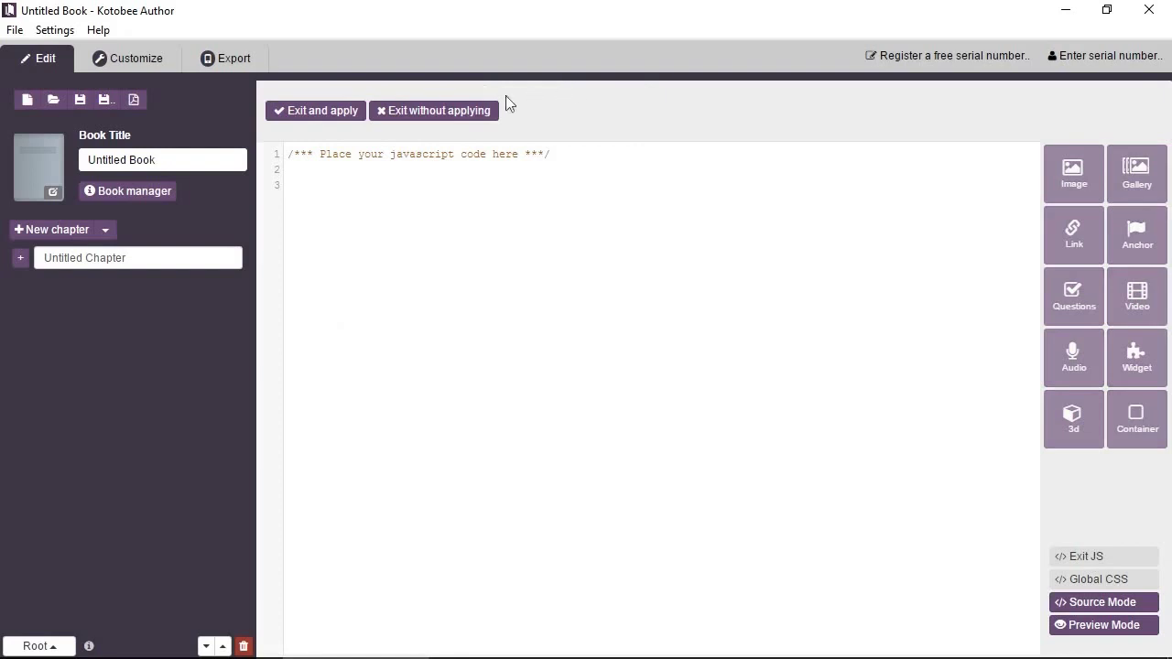
{"action": "left_click", "coordinate": [478, 109]}
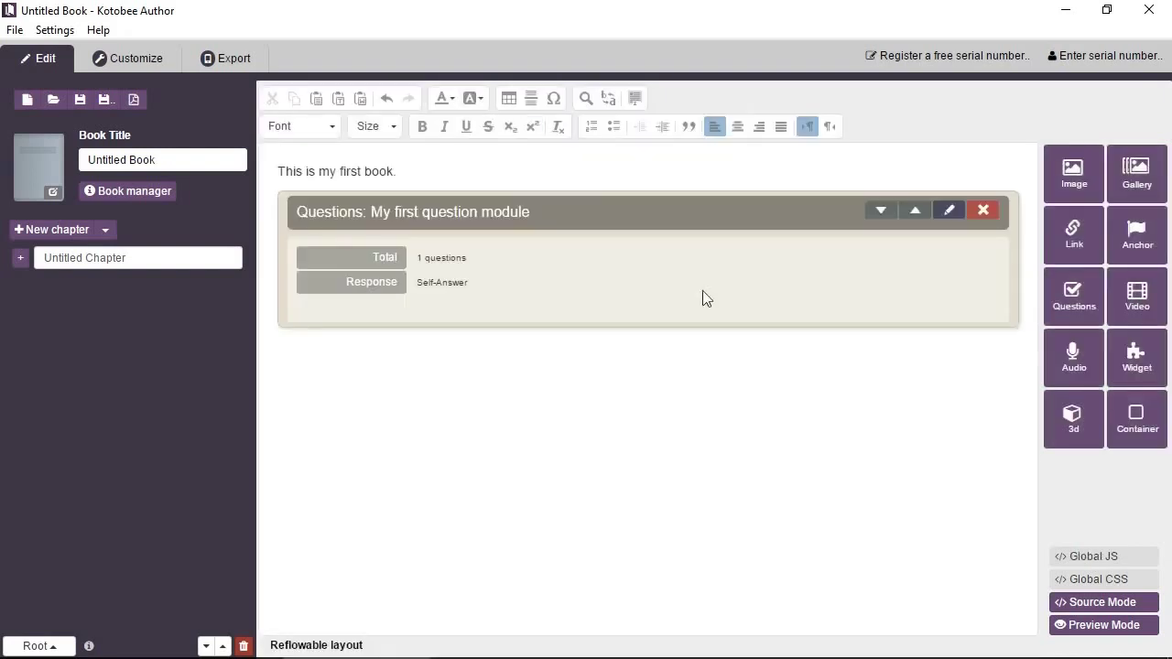
{"action": "left_click", "coordinate": [1118, 579]}
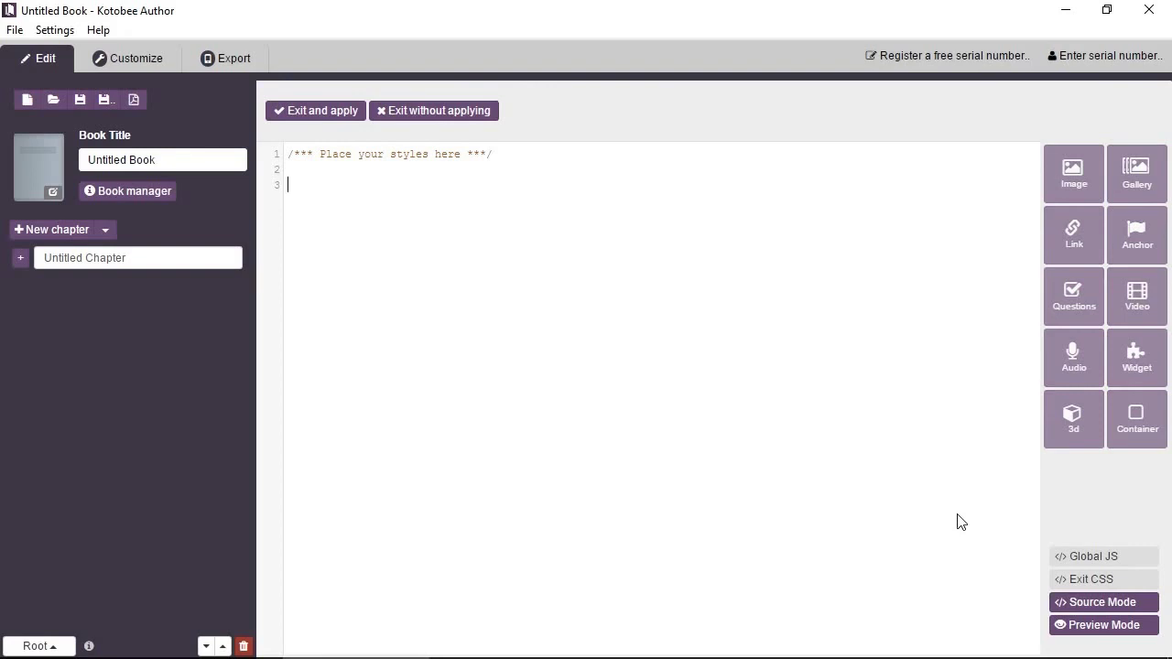
{"action": "left_click", "coordinate": [463, 111]}
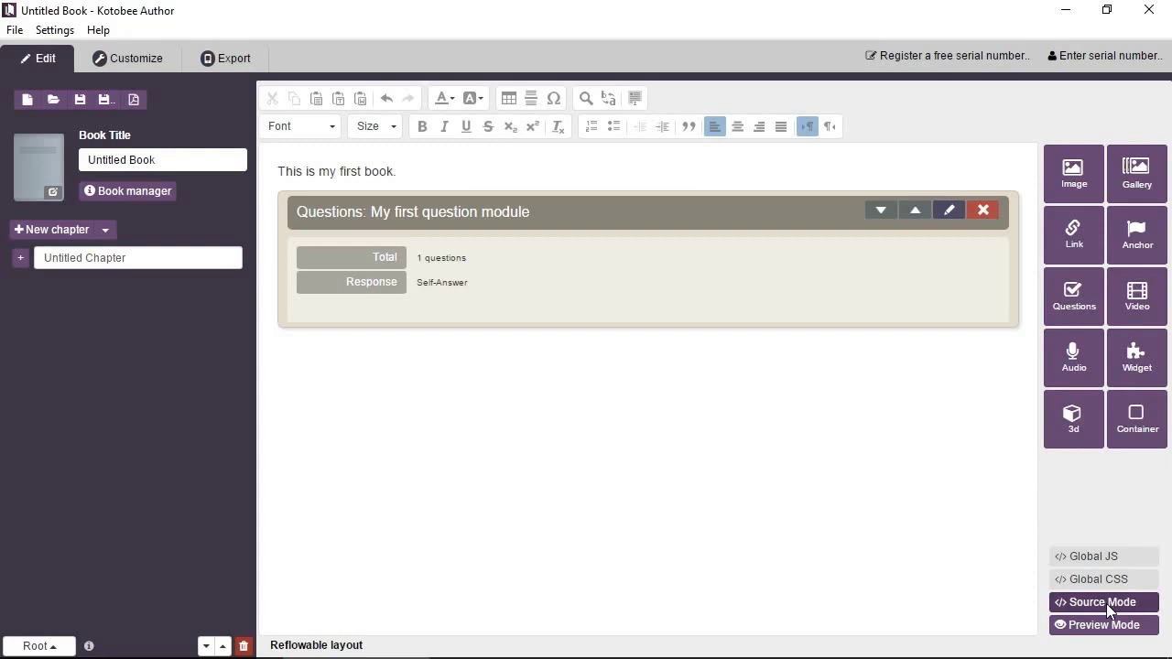
{"action": "left_click", "coordinate": [1107, 604]}
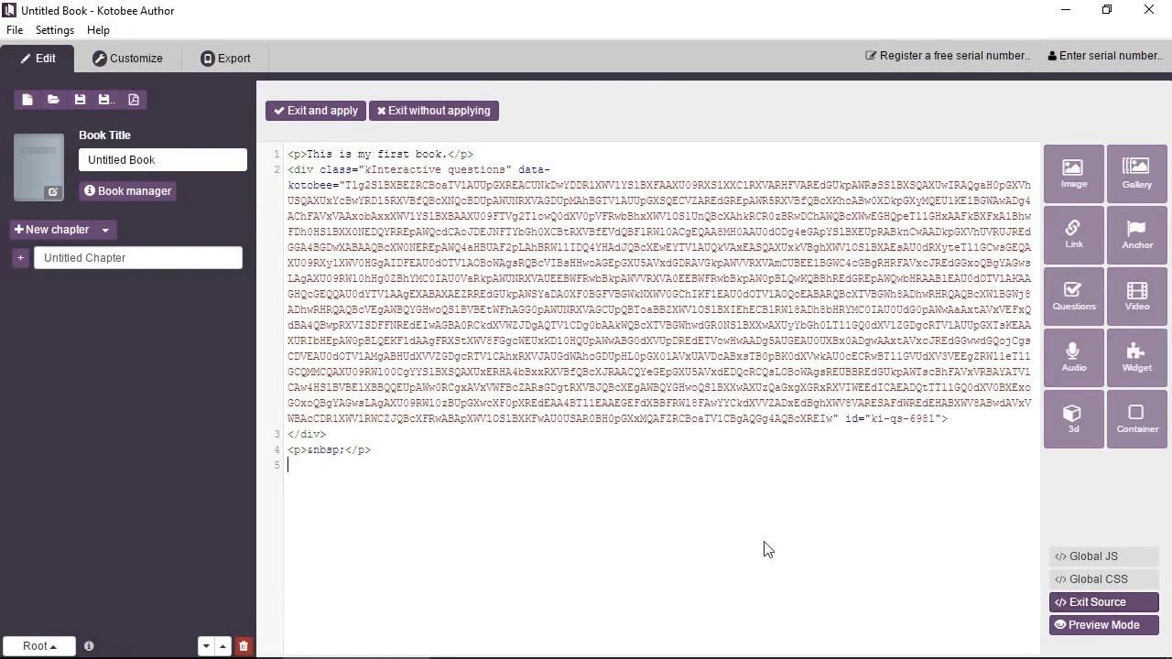
{"action": "left_click", "coordinate": [429, 112]}
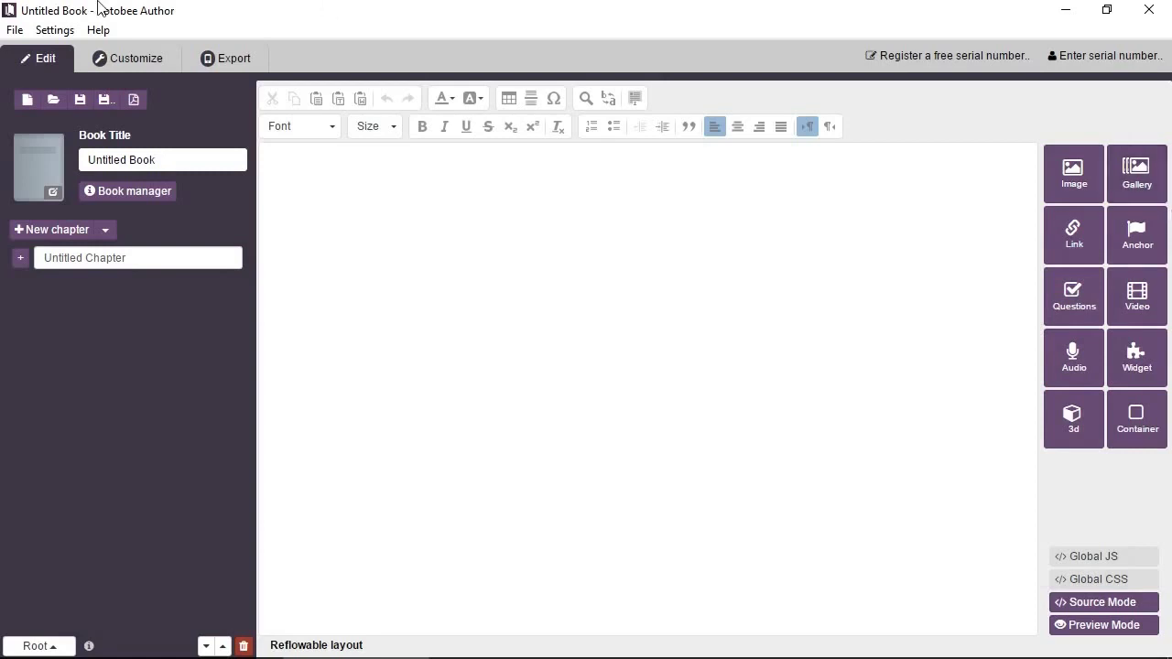
Open Alice's Adventures in Wonderland.epub from the Desktop and review its book details
{"action": "left_click", "coordinate": [16, 31]}
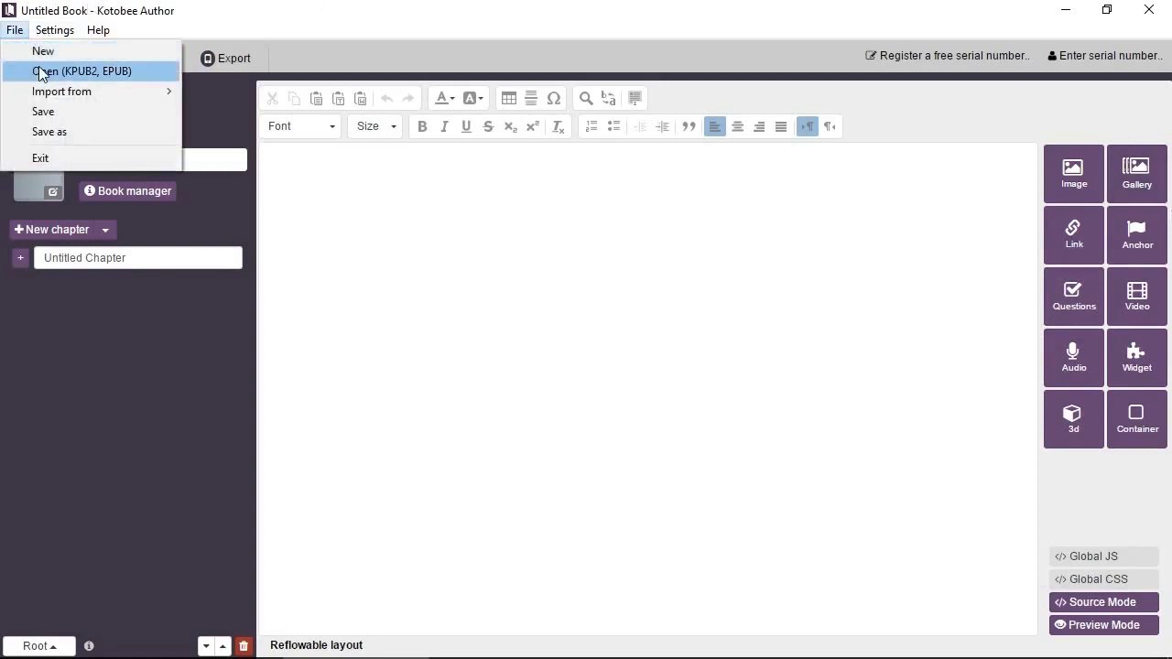
{"action": "left_click", "coordinate": [39, 69]}
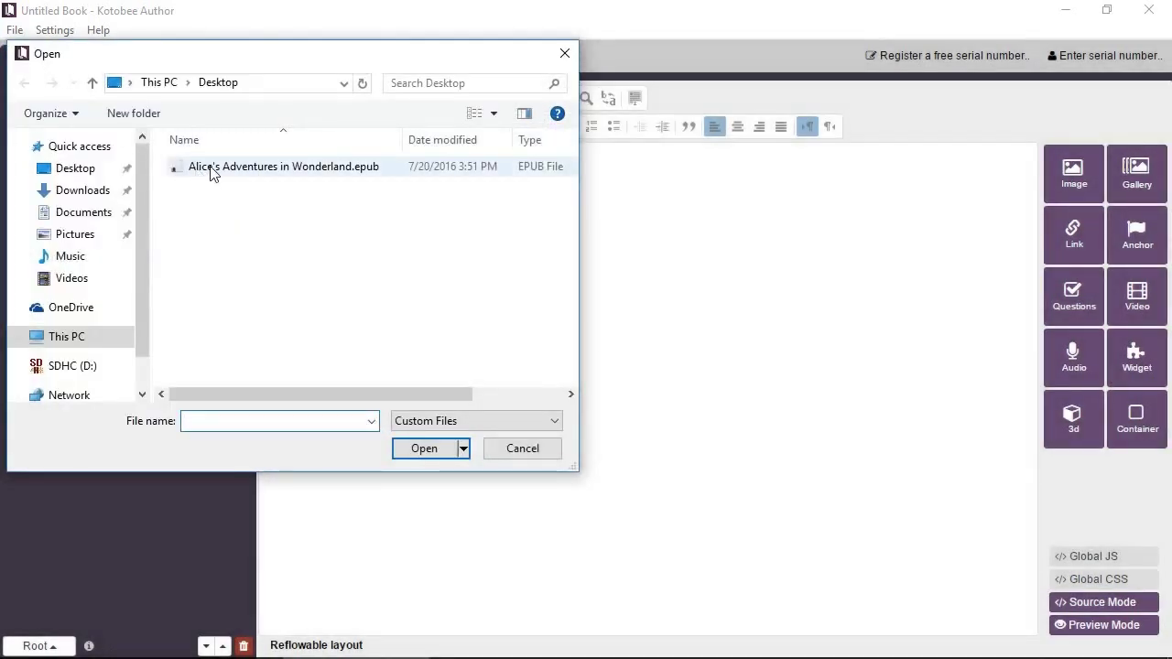
{"action": "left_click", "coordinate": [213, 174]}
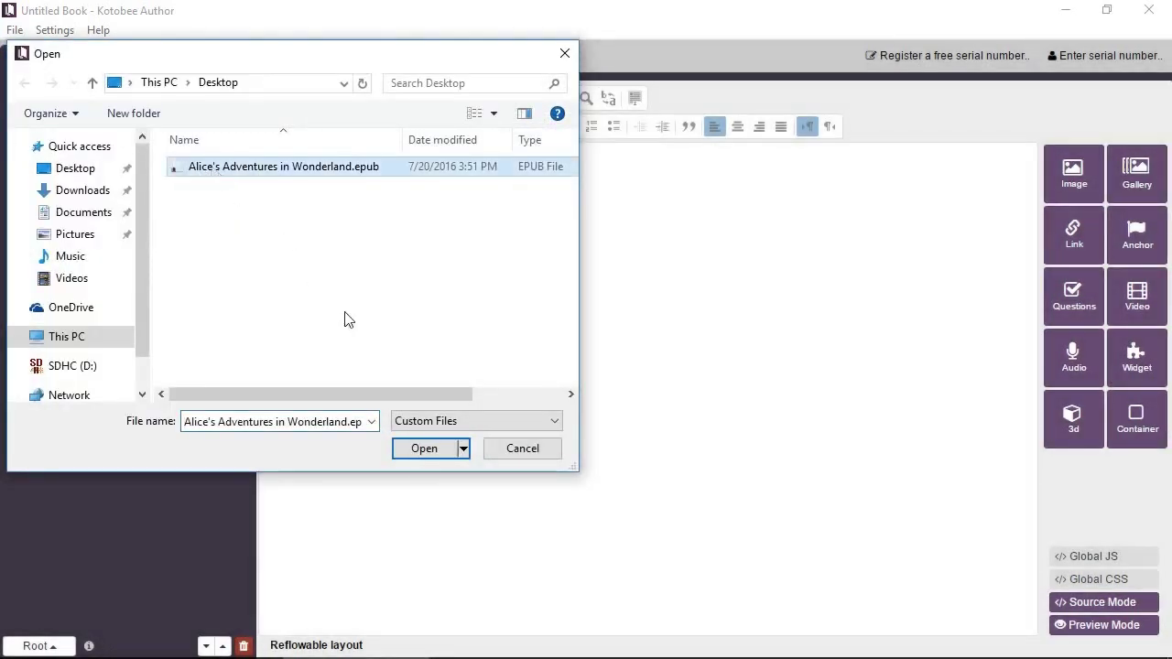
{"action": "left_click", "coordinate": [423, 448]}
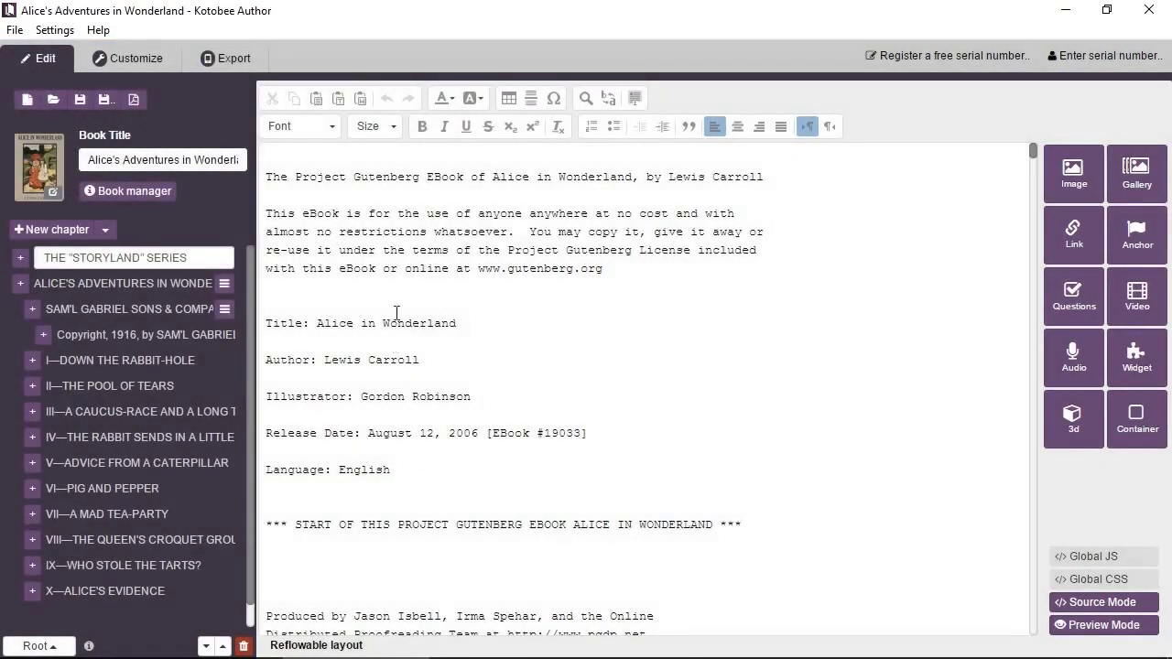
{"action": "scroll", "coordinate": [452, 255], "scroll_direction": "down", "scroll_amount": 5}
{"action": "scroll", "coordinate": [451, 255], "scroll_direction": "down", "scroll_amount": 15}
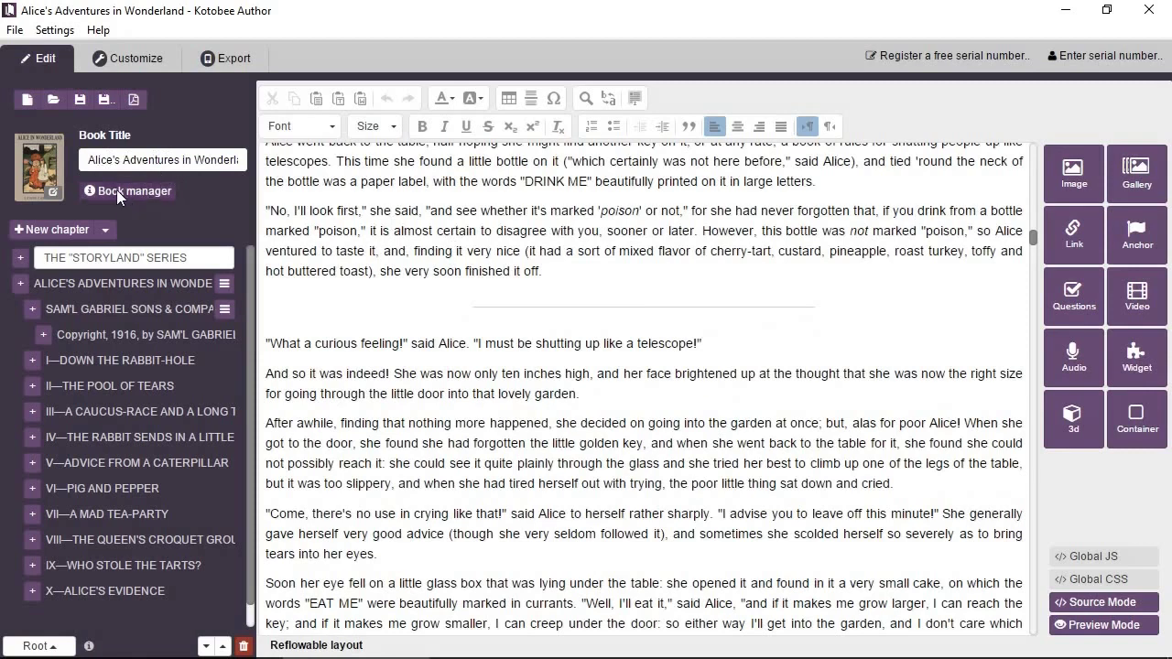
{"action": "left_click", "coordinate": [116, 189]}
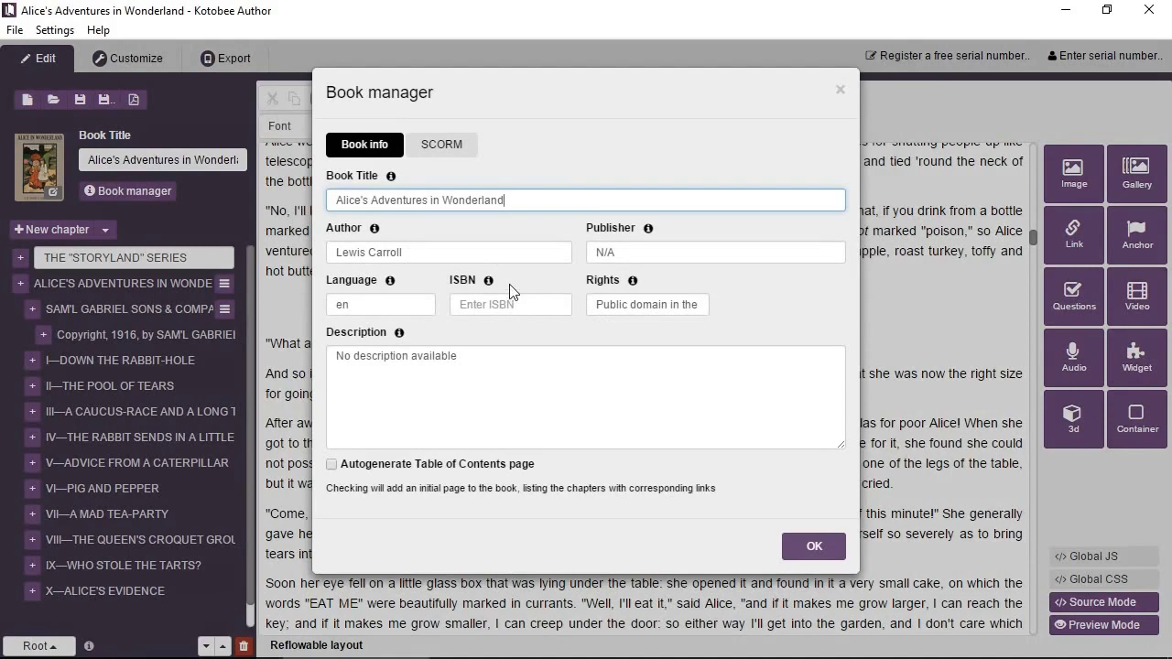
{"action": "left_click", "coordinate": [839, 92]}
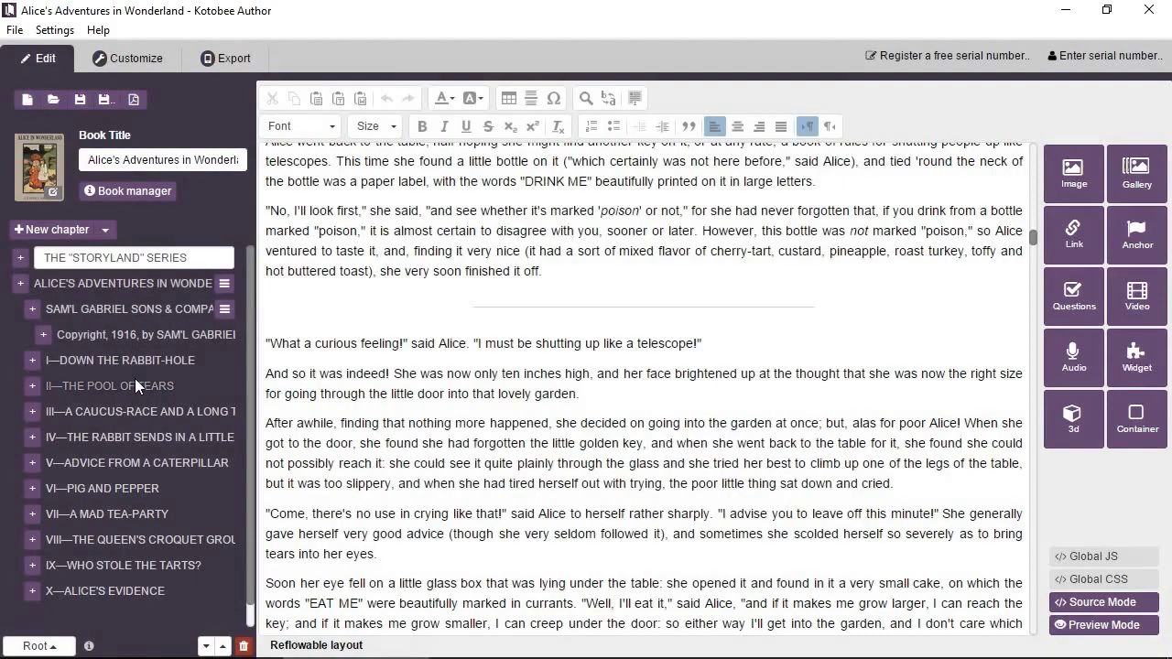
{"action": "scroll", "coordinate": [430, 385], "scroll_direction": "up", "scroll_amount": 20}
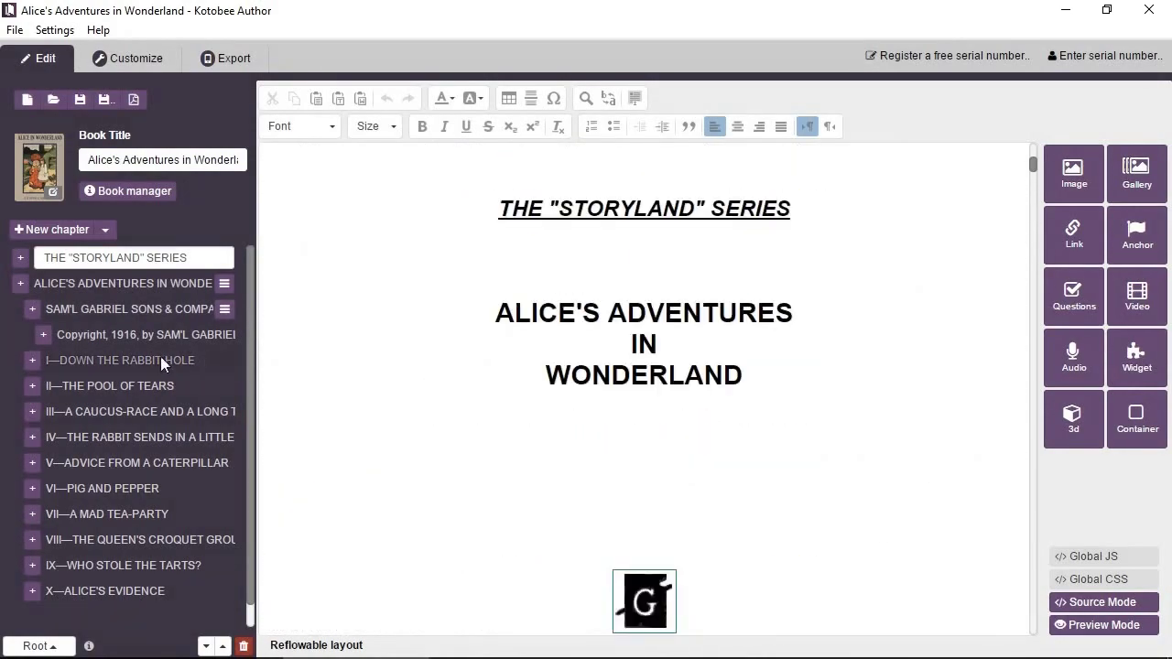
{"action": "scroll", "coordinate": [379, 337], "scroll_direction": "up", "scroll_amount": 10}
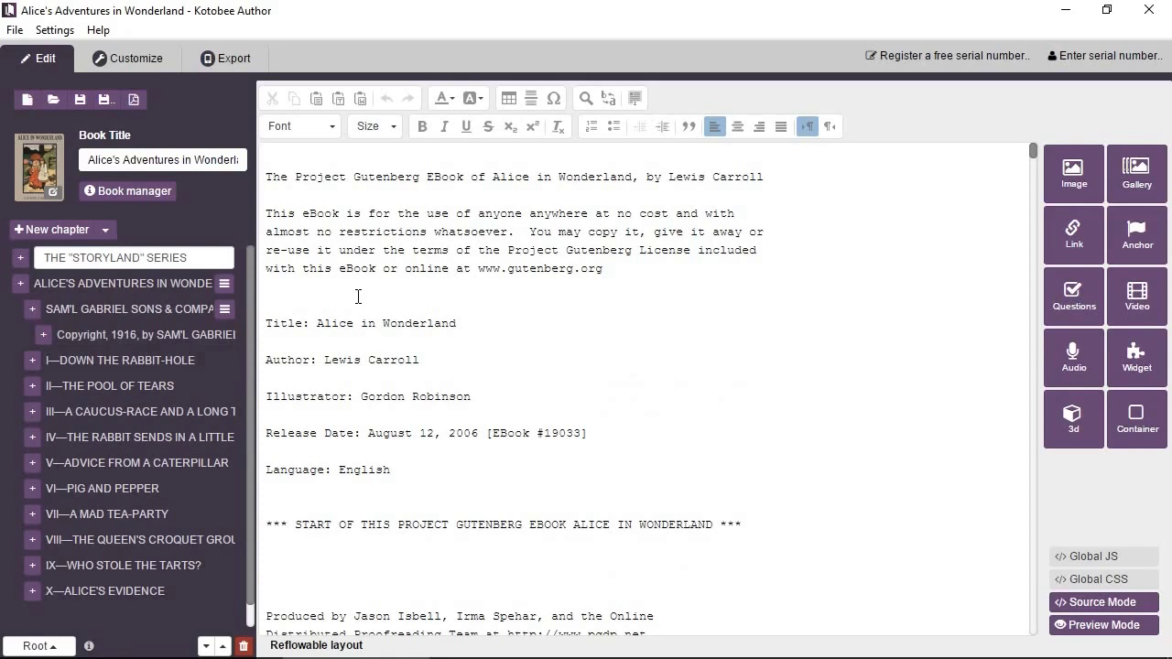
In the Customize view, try the preview's Chapters and Settings panels and browse preview devices
{"action": "left_click", "coordinate": [148, 51]}
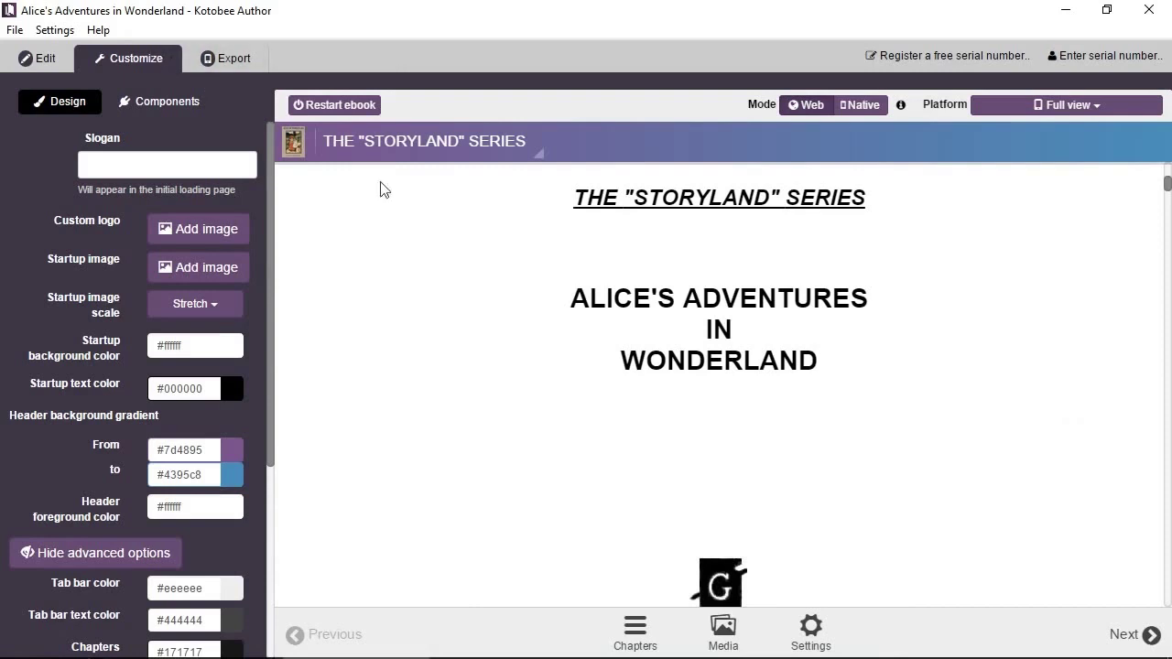
{"action": "scroll", "coordinate": [907, 407], "scroll_direction": "down", "scroll_amount": 10}
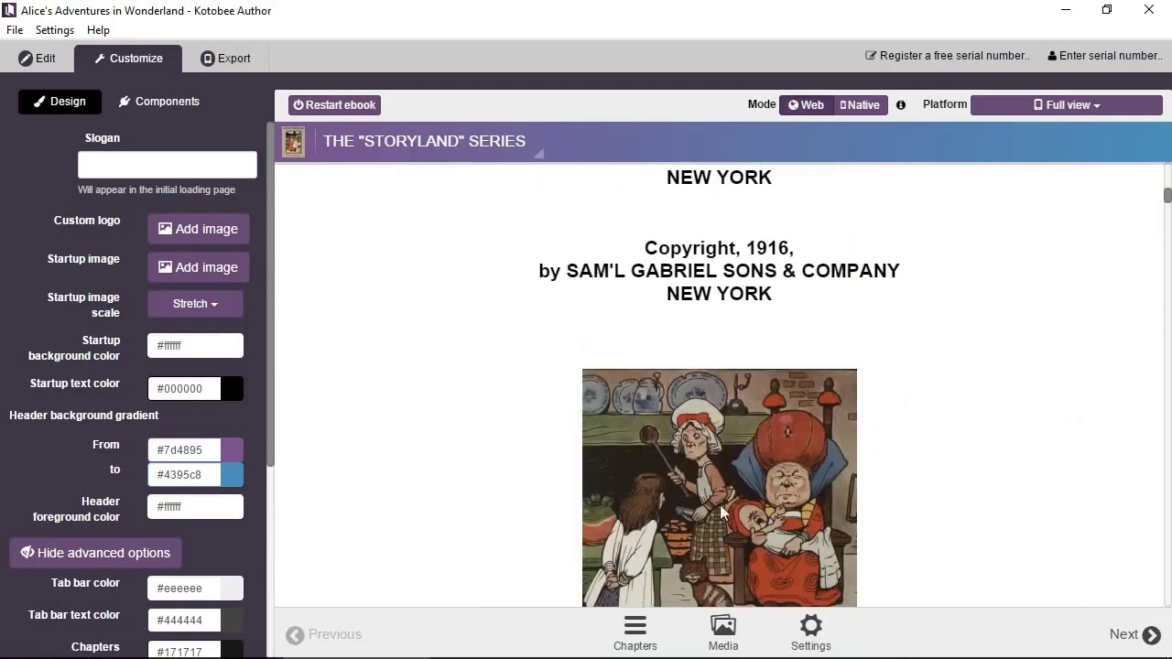
{"action": "left_click", "coordinate": [634, 630]}
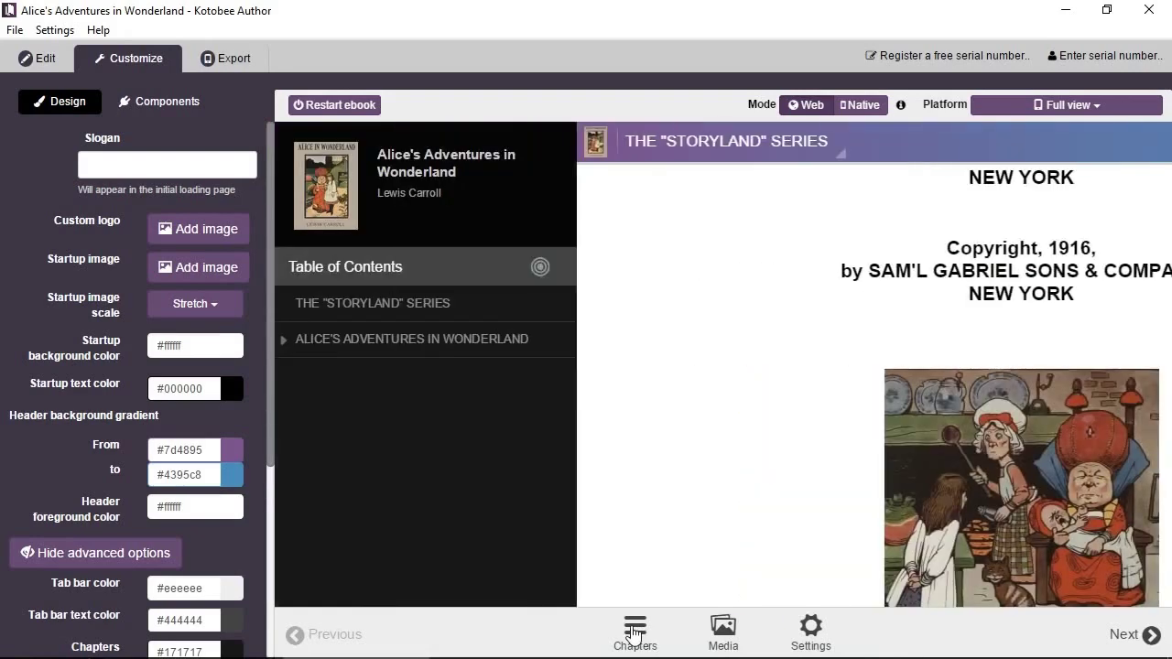
{"action": "left_click", "coordinate": [633, 630]}
{"action": "left_click", "coordinate": [809, 635]}
{"action": "left_click", "coordinate": [811, 641]}
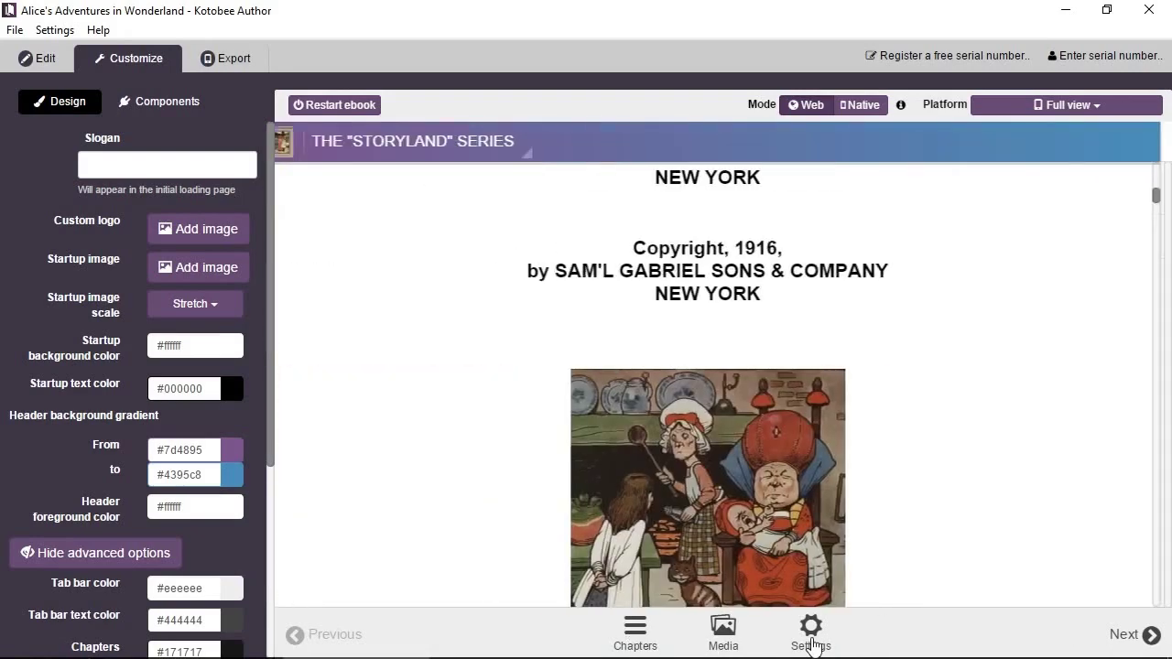
{"action": "left_click", "coordinate": [1055, 106]}
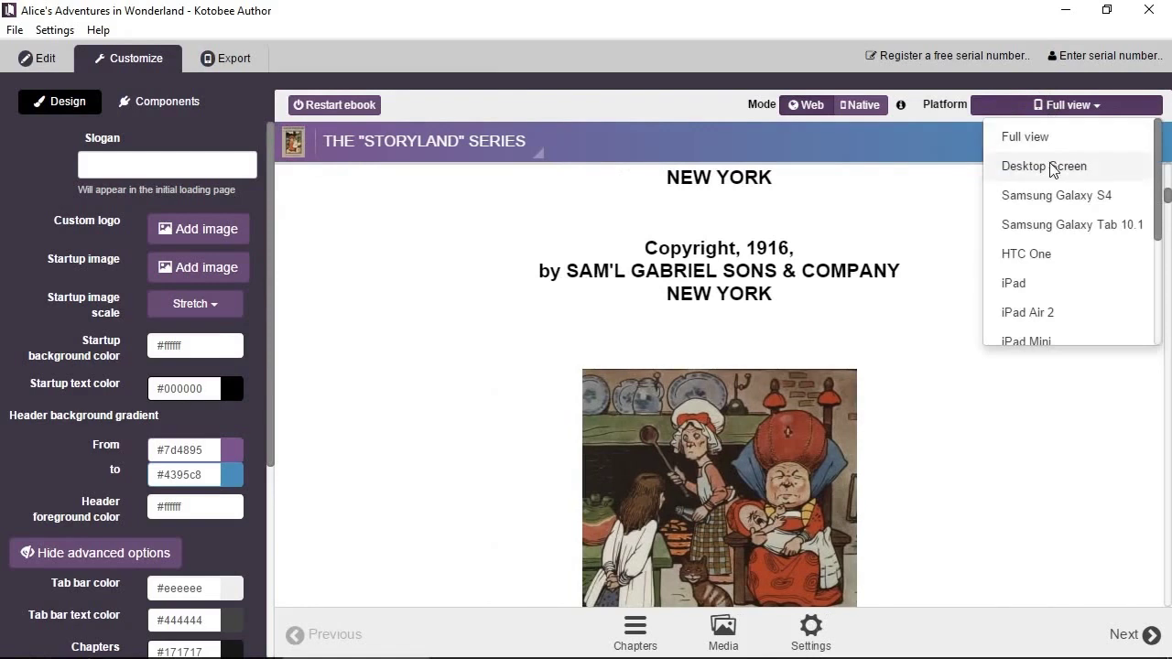
{"action": "scroll", "coordinate": [1067, 187], "scroll_direction": "down", "scroll_amount": 3}
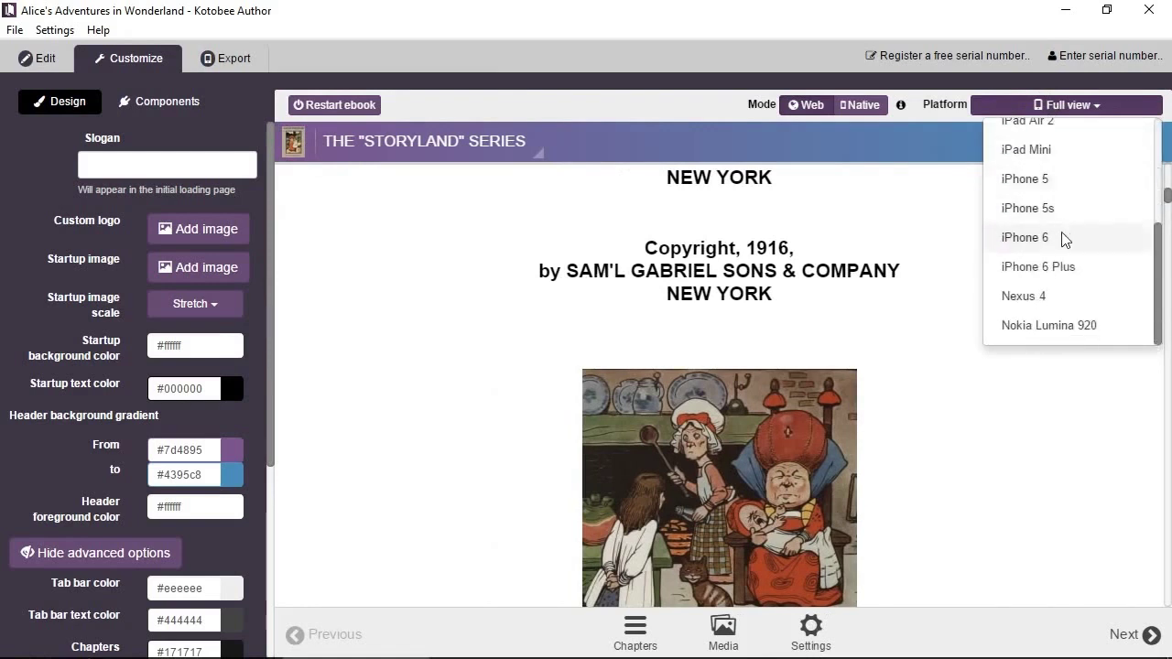
Preview on iPhone 6 Plus, rotating to landscape and back, and toggle its table of contents
{"action": "left_click", "coordinate": [1060, 266]}
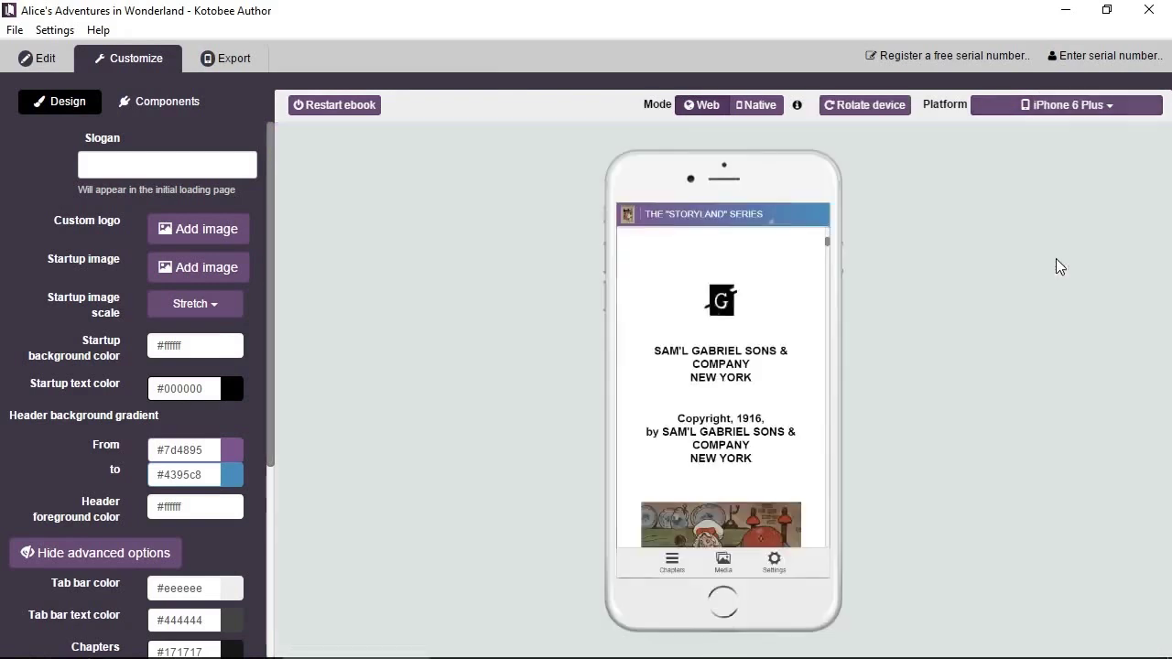
{"action": "left_click", "coordinate": [887, 113]}
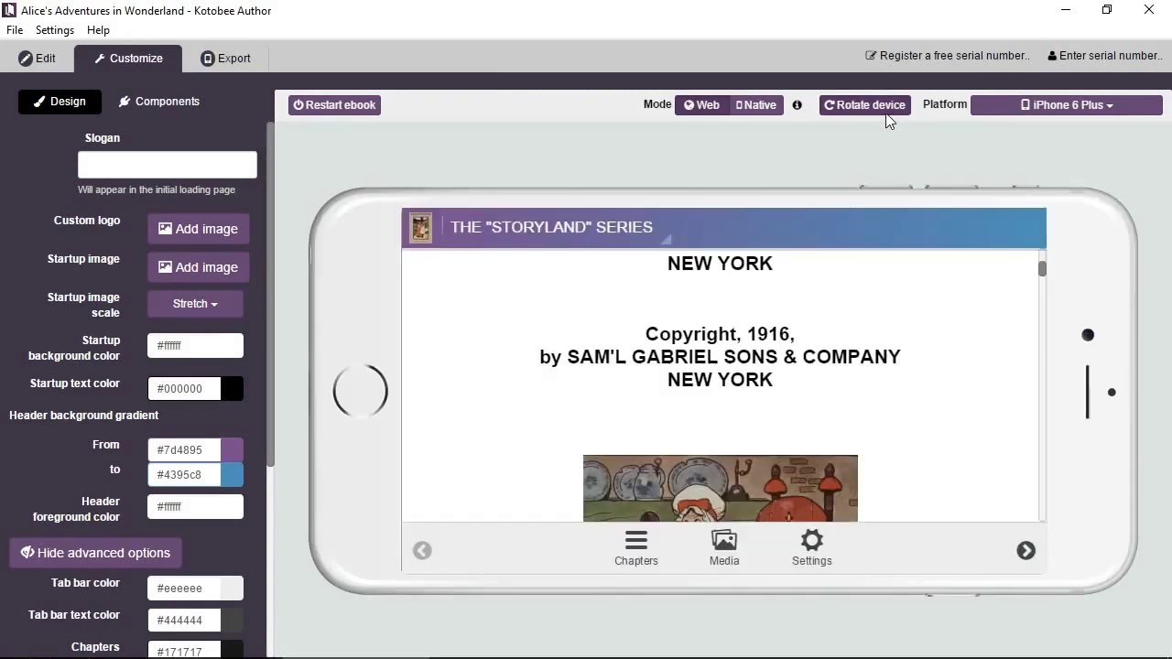
{"action": "left_click", "coordinate": [889, 107]}
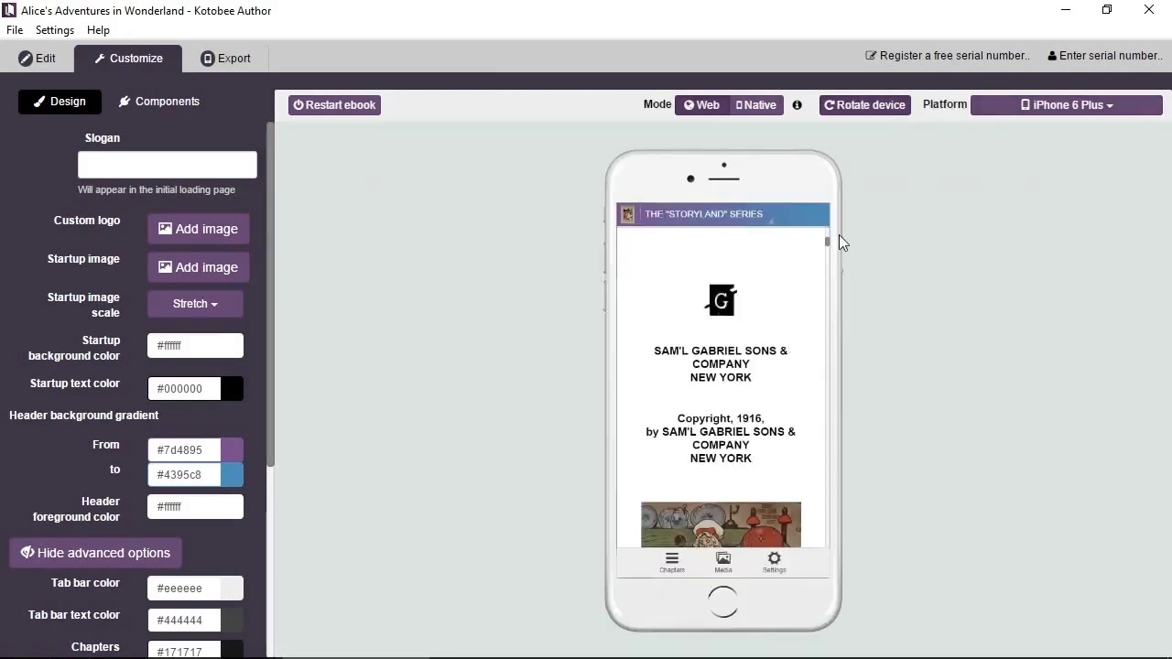
{"action": "left_click_drag", "start_coordinate": [829, 240], "coordinate": [827, 273]}
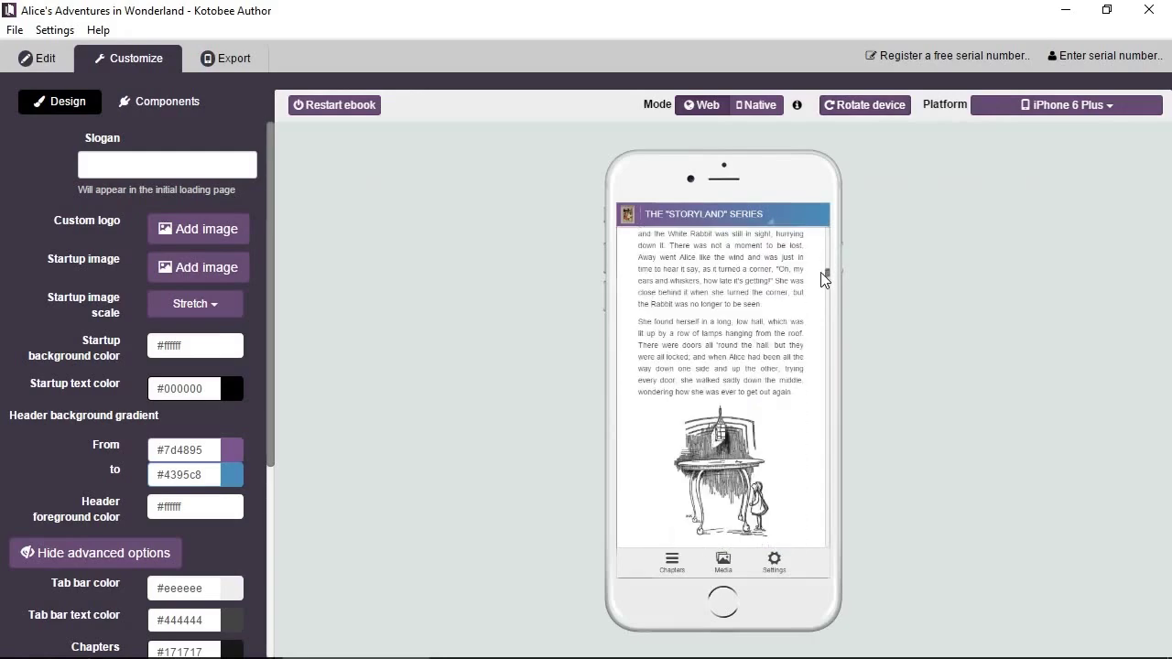
{"action": "left_click", "coordinate": [672, 565]}
{"action": "left_click", "coordinate": [673, 565]}
Preview the ebook on Desktop Screen, then return the preview to Full view
{"action": "left_click", "coordinate": [987, 108]}
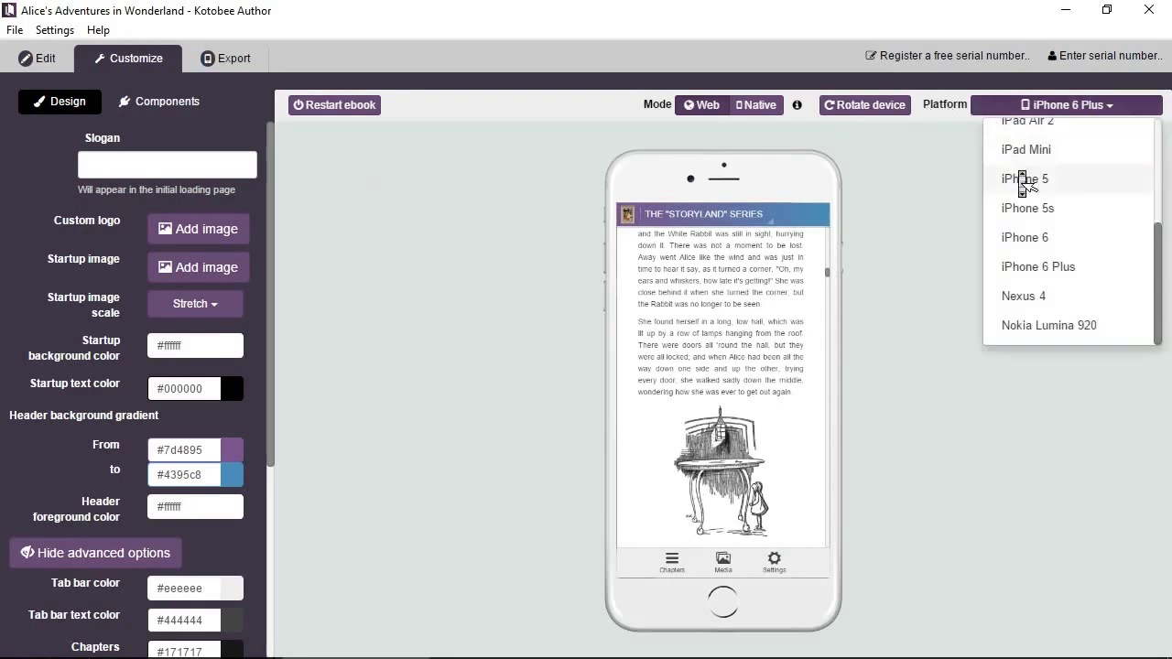
{"action": "scroll", "coordinate": [1024, 180], "scroll_direction": "up", "scroll_amount": 3}
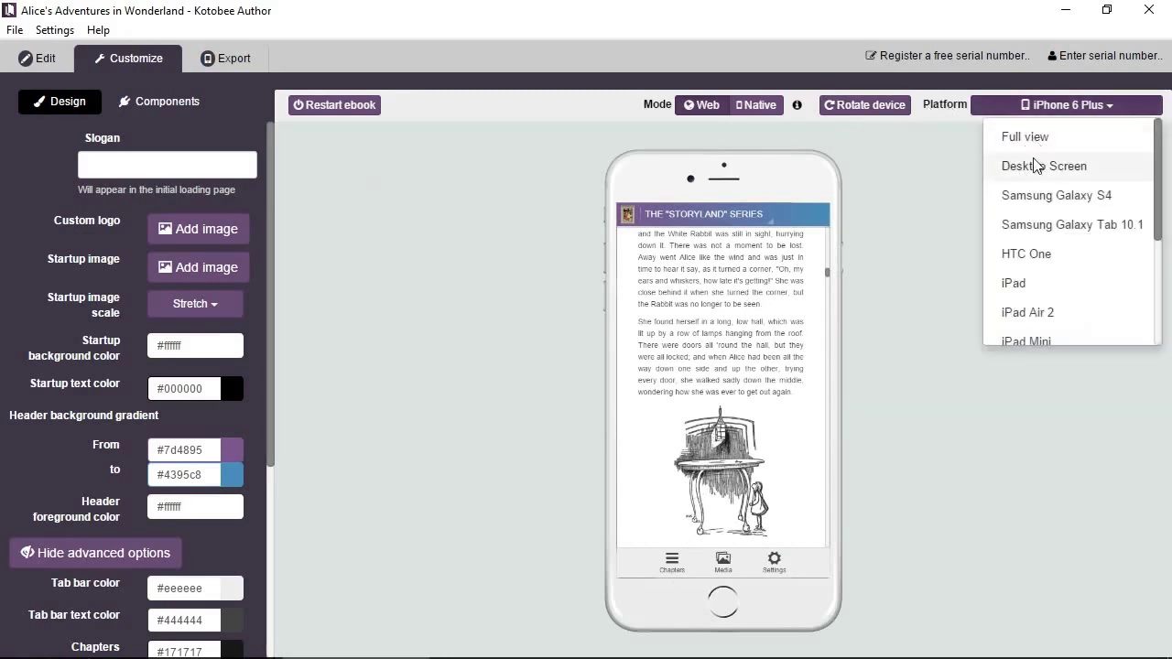
{"action": "left_click", "coordinate": [1035, 166]}
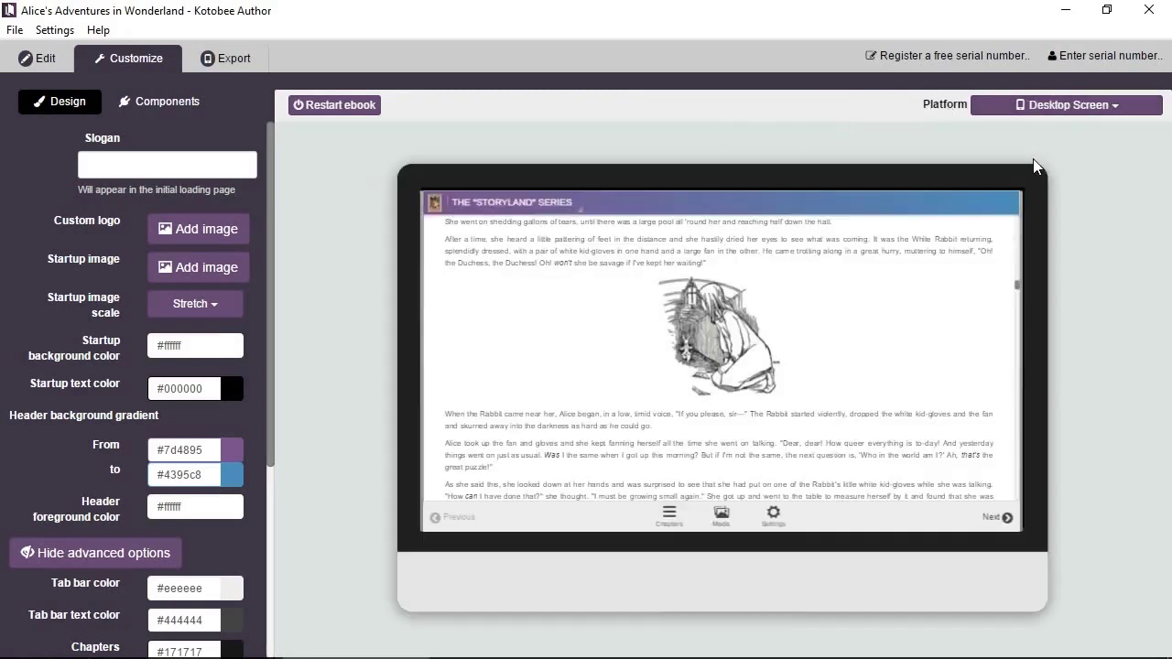
{"action": "left_click", "coordinate": [1049, 108]}
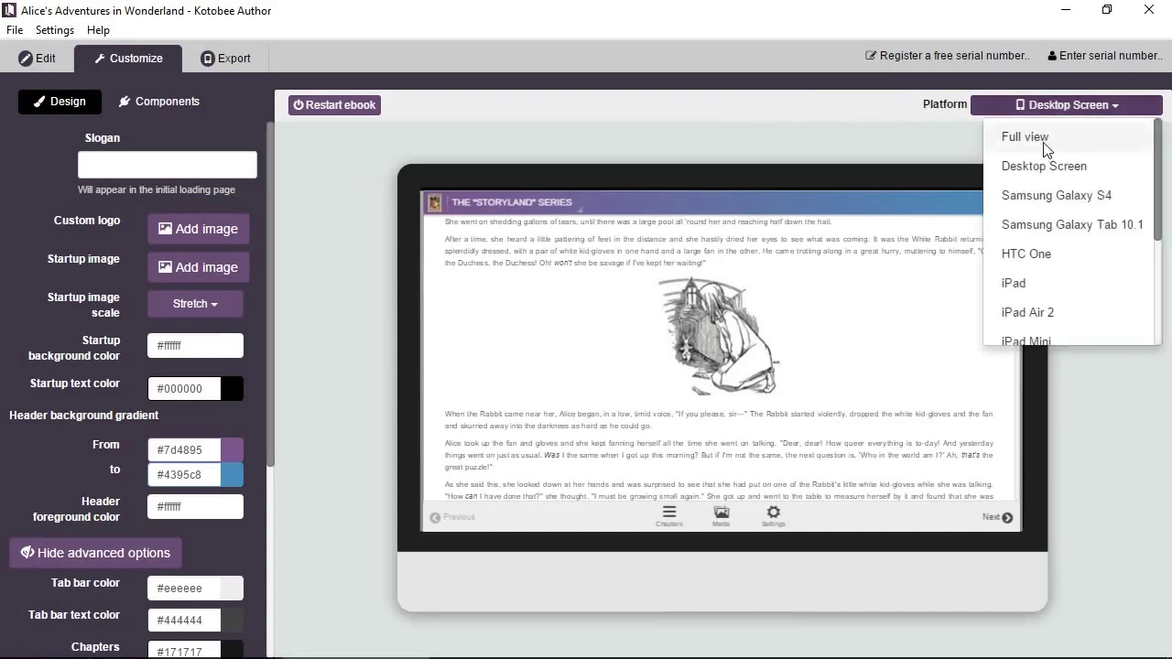
{"action": "left_click", "coordinate": [1047, 146]}
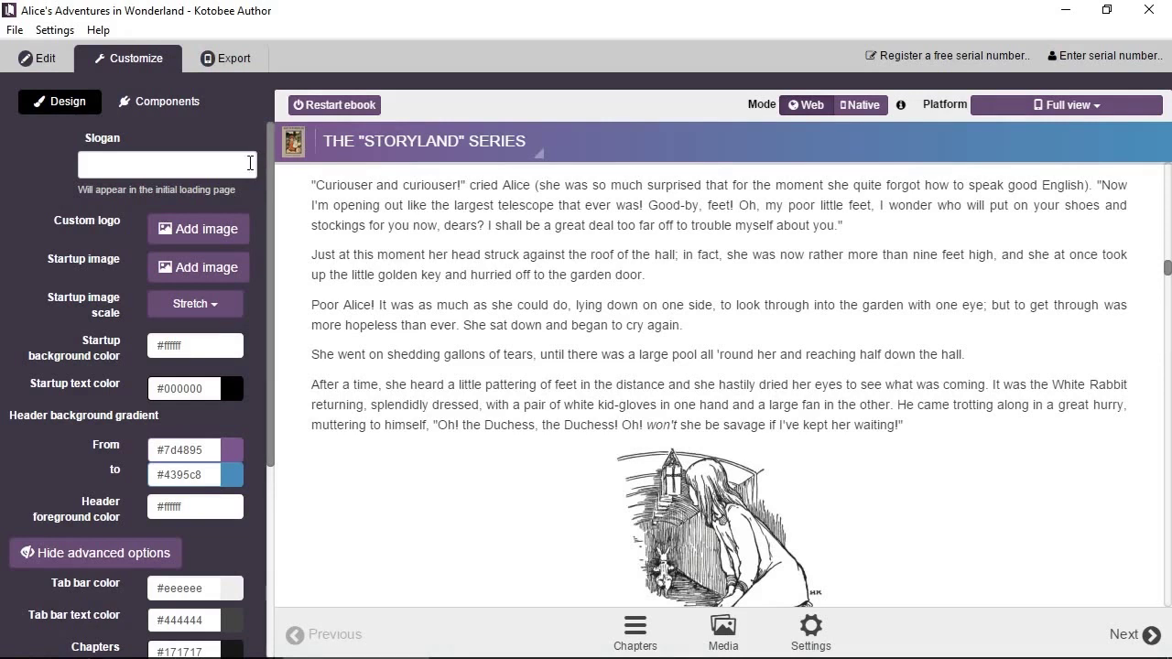
Set the ebook slogan to 'My first ebook' and reload the preview
{"action": "left_click", "coordinate": [322, 107]}
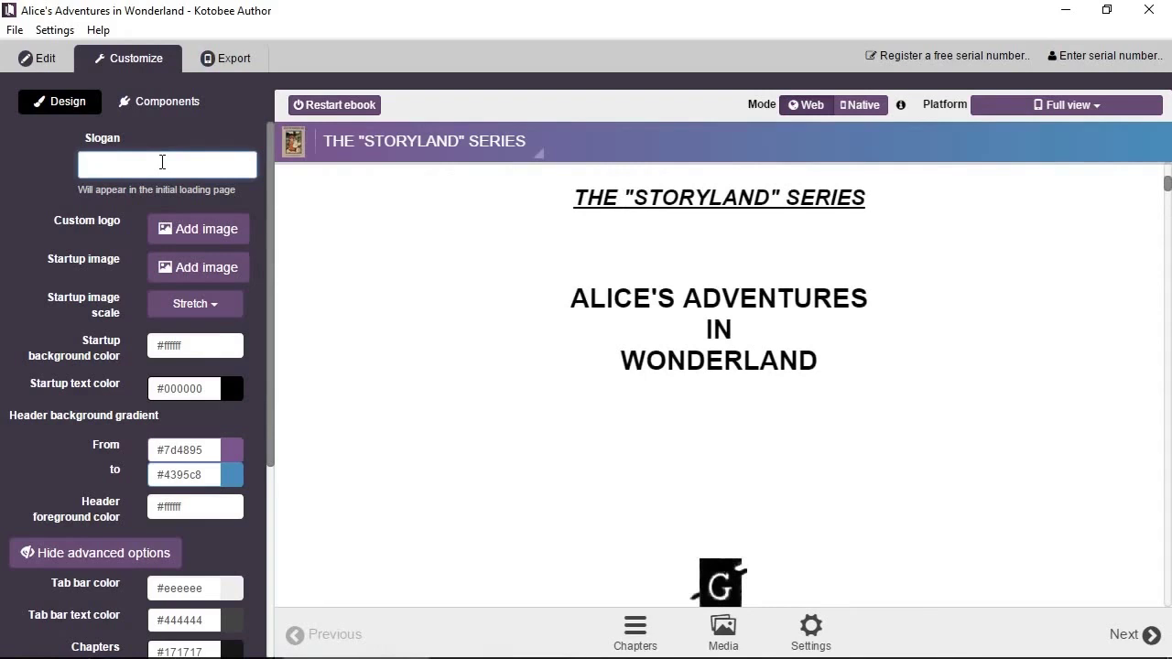
{"action": "type", "text": "My first ebook"}
{"action": "left_click", "coordinate": [311, 105]}
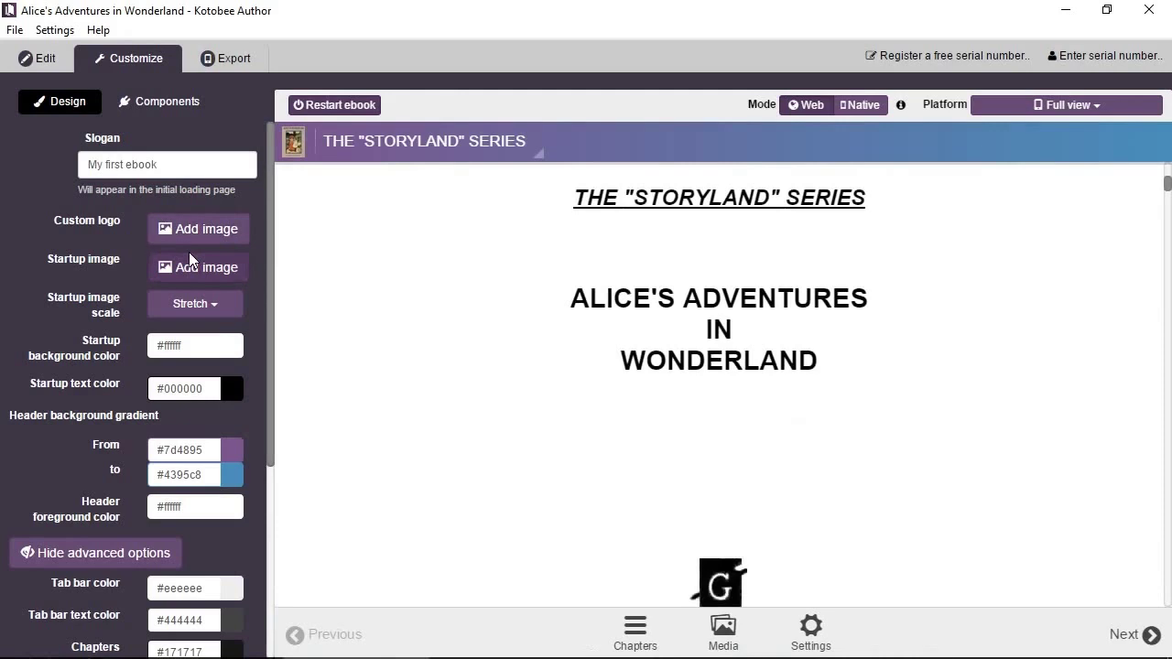
Make the header background gradient run from green #096b25 to black #000000
{"action": "left_click", "coordinate": [194, 449]}
{"action": "left_click", "coordinate": [244, 519]}
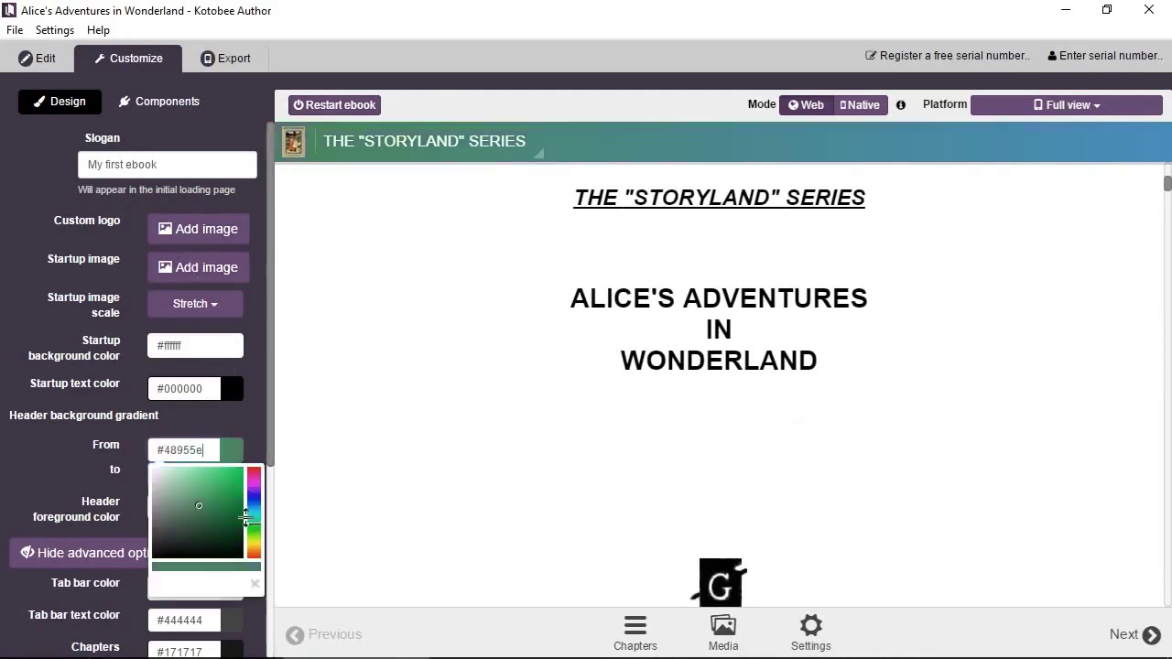
{"action": "left_click_drag", "start_coordinate": [242, 515], "coordinate": [237, 520]}
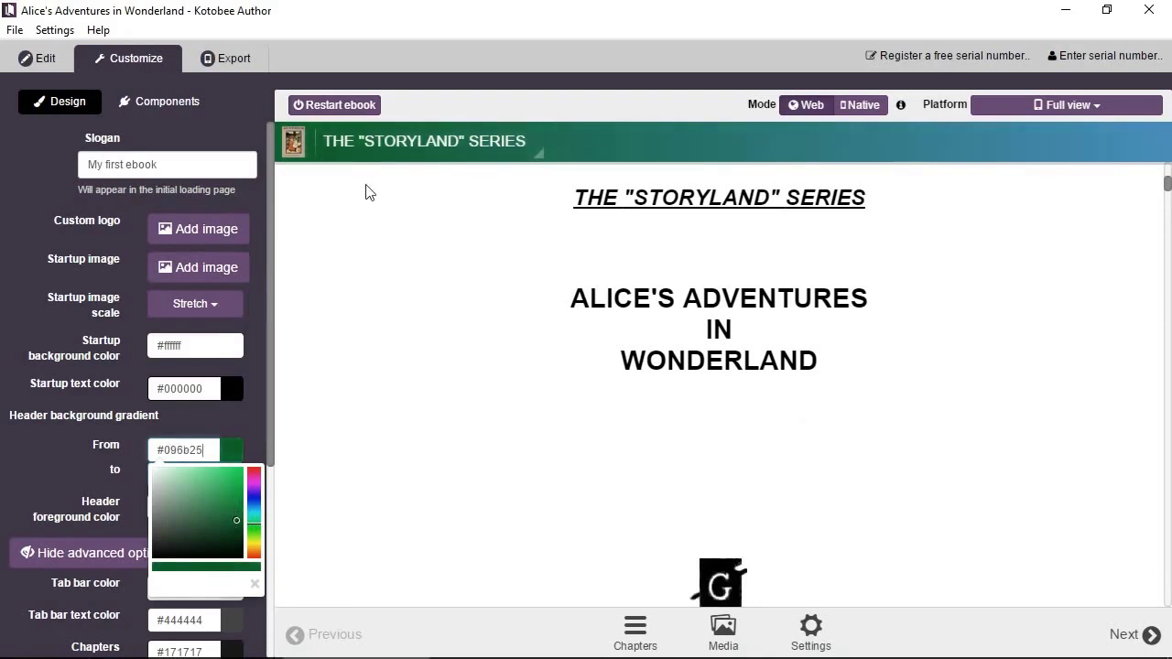
{"action": "left_click", "coordinate": [216, 432]}
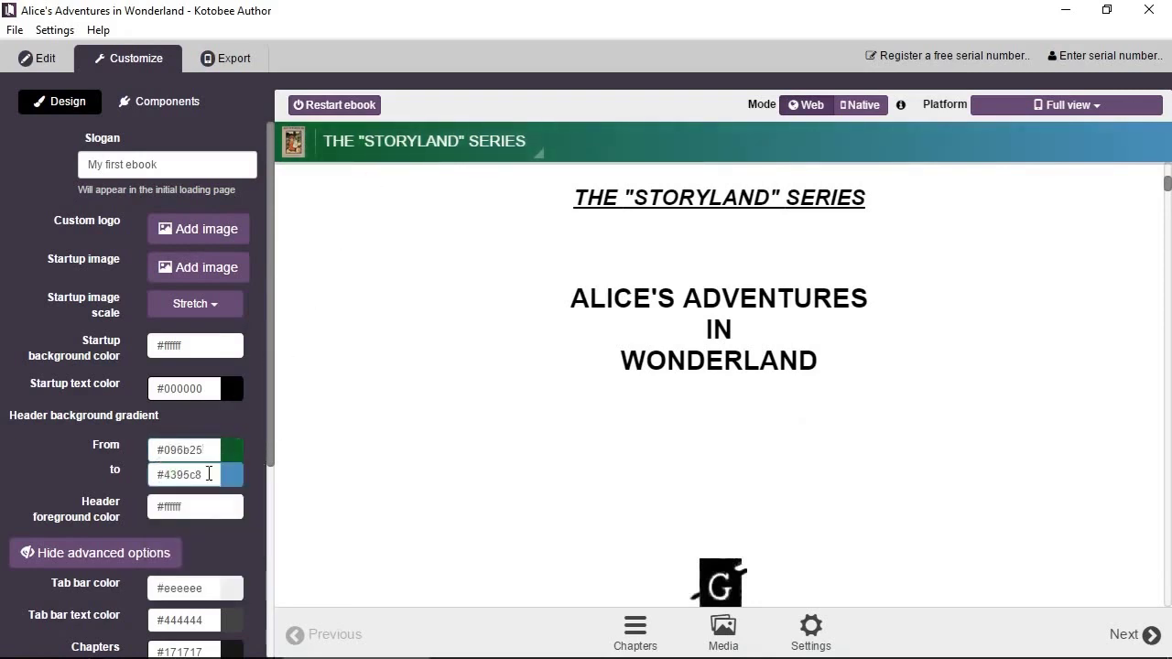
{"action": "left_click", "coordinate": [209, 474]}
{"action": "left_click_drag", "start_coordinate": [192, 590], "coordinate": [179, 597]}
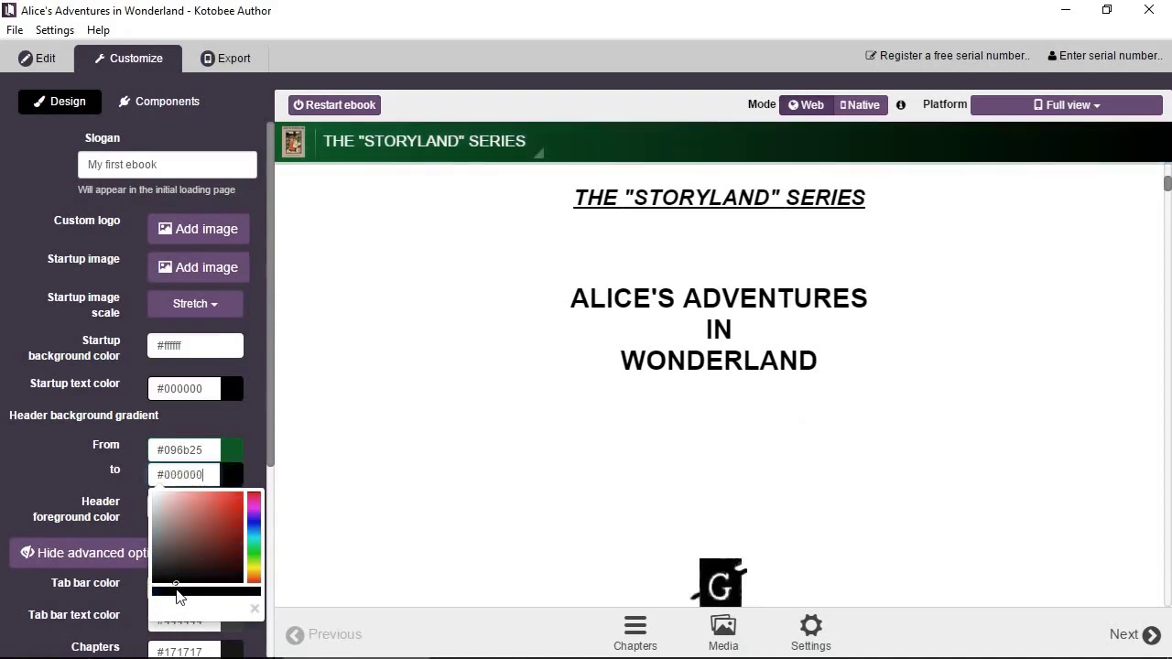
{"action": "left_click", "coordinate": [117, 521]}
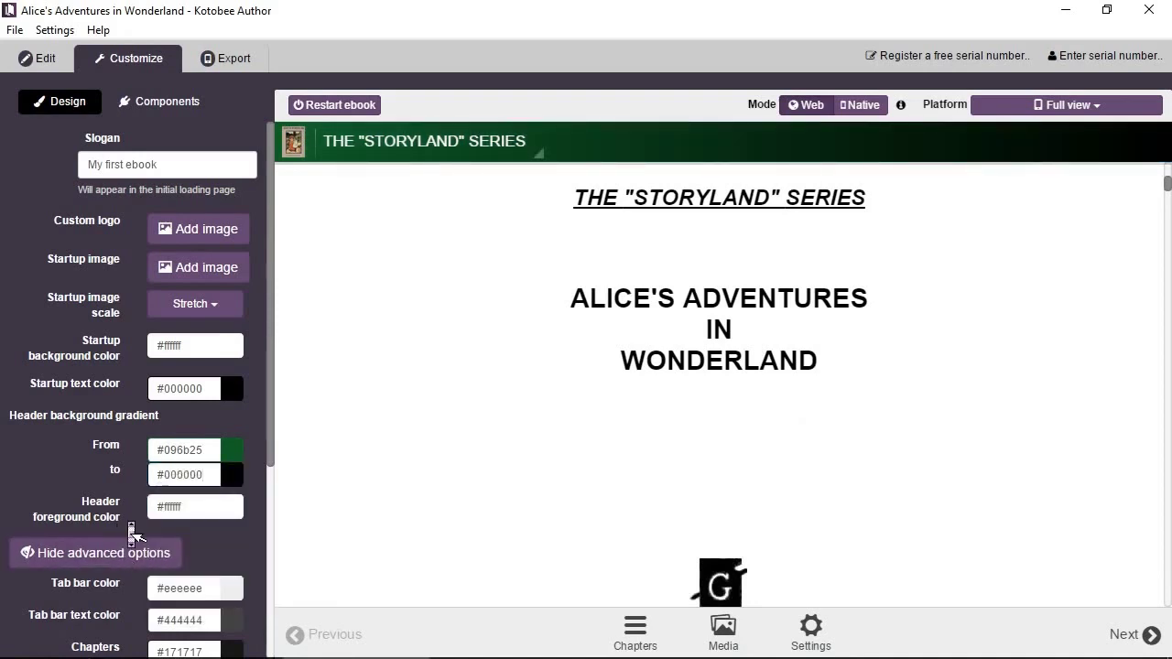
{"action": "scroll", "coordinate": [133, 534], "scroll_direction": "down", "scroll_amount": 2}
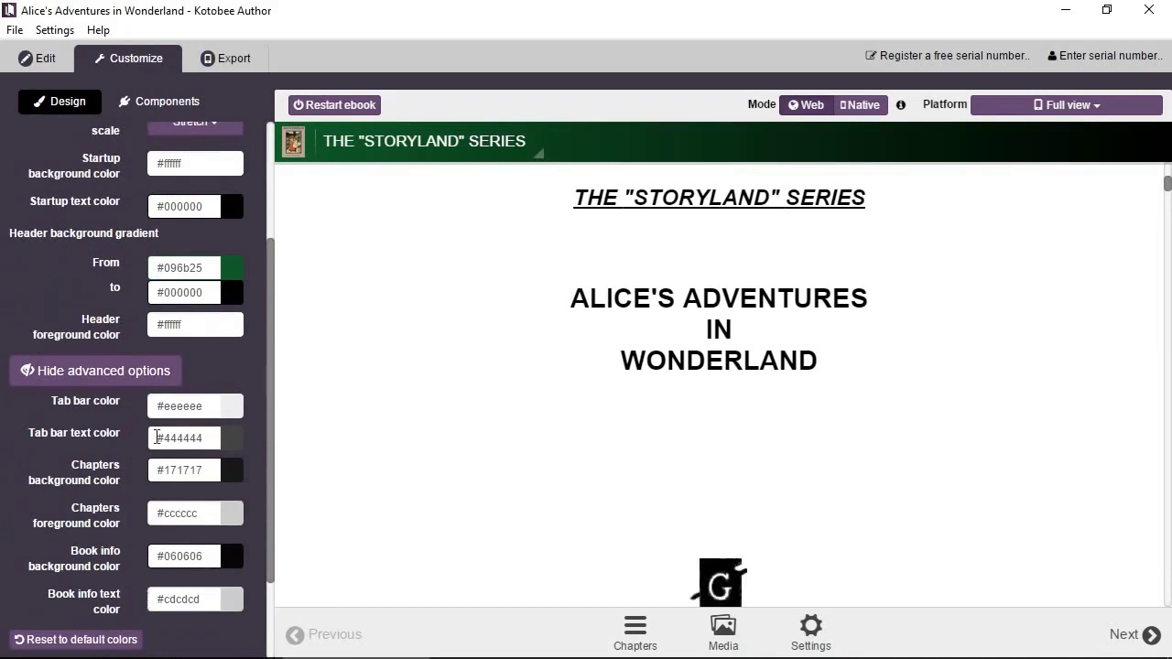
{"action": "scroll", "coordinate": [158, 444], "scroll_direction": "down", "scroll_amount": 1}
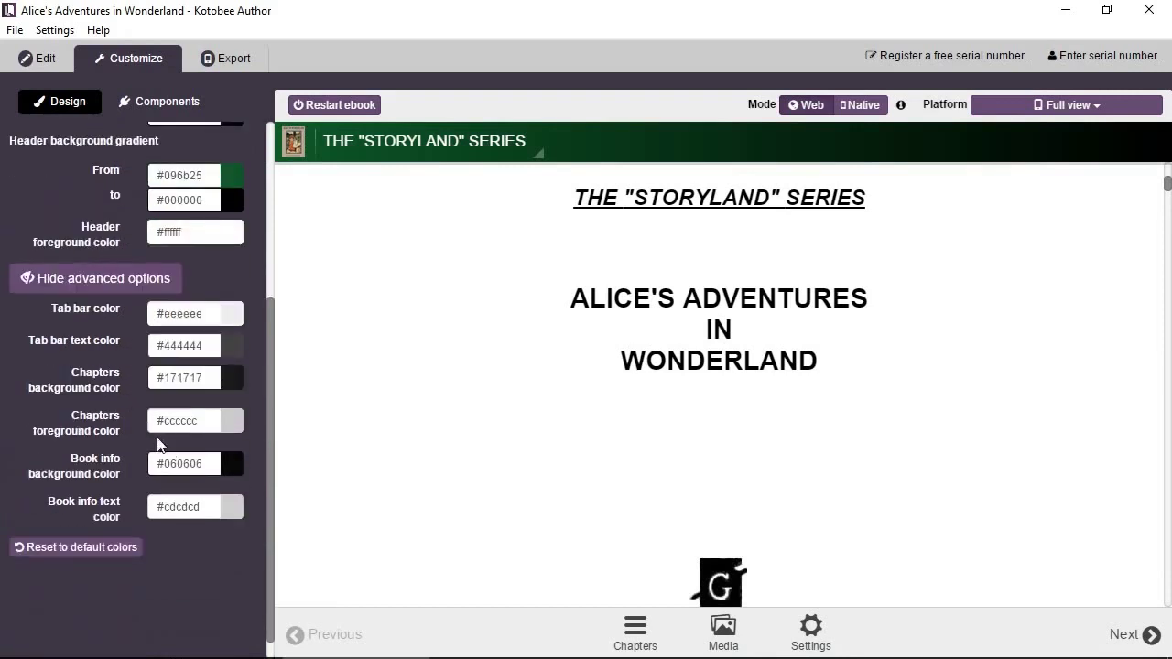
{"action": "left_click", "coordinate": [381, 159]}
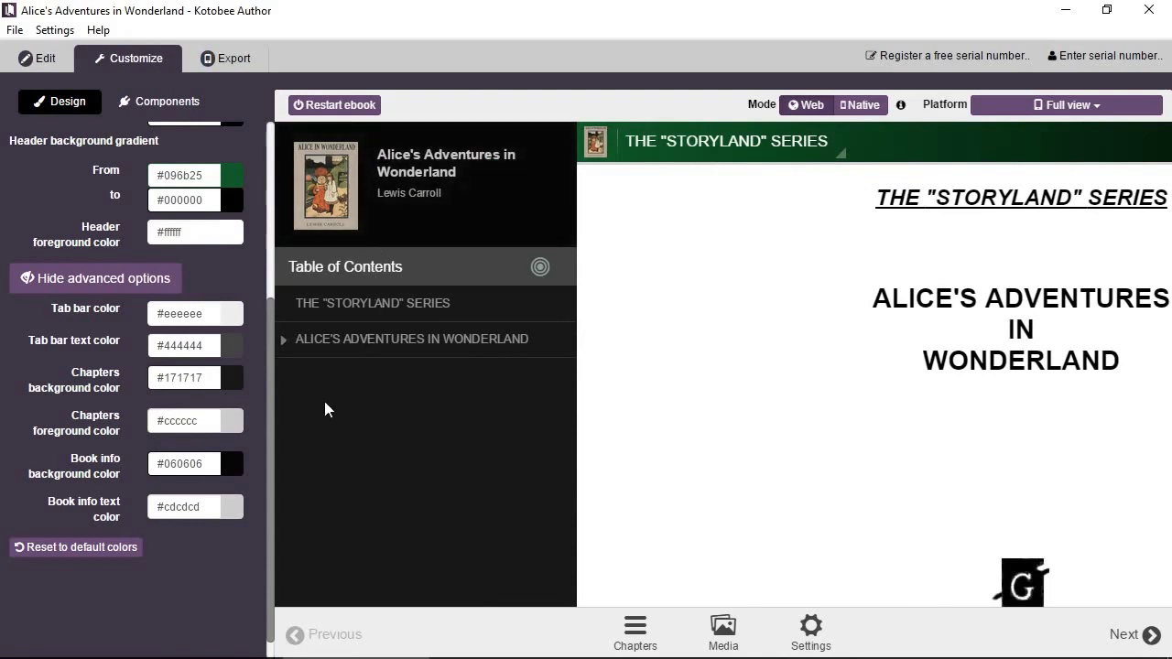
Set the book info background to white and its text colour to black
{"action": "left_click", "coordinate": [203, 463]}
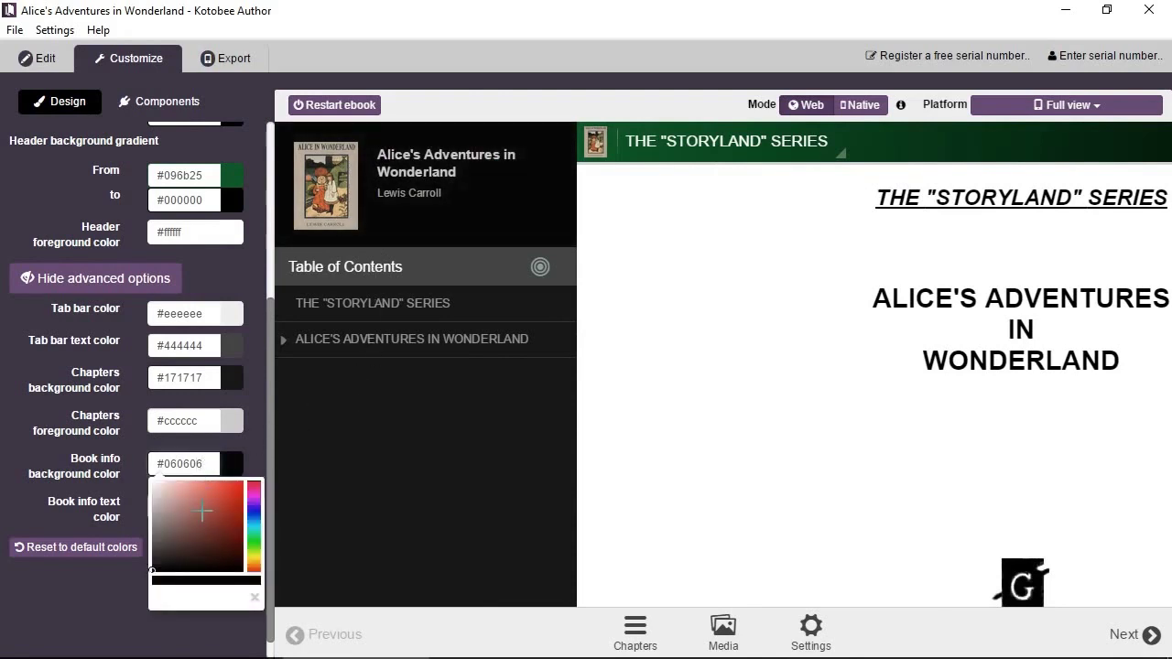
{"action": "left_click_drag", "start_coordinate": [170, 481], "coordinate": [146, 480]}
{"action": "left_click", "coordinate": [151, 444]}
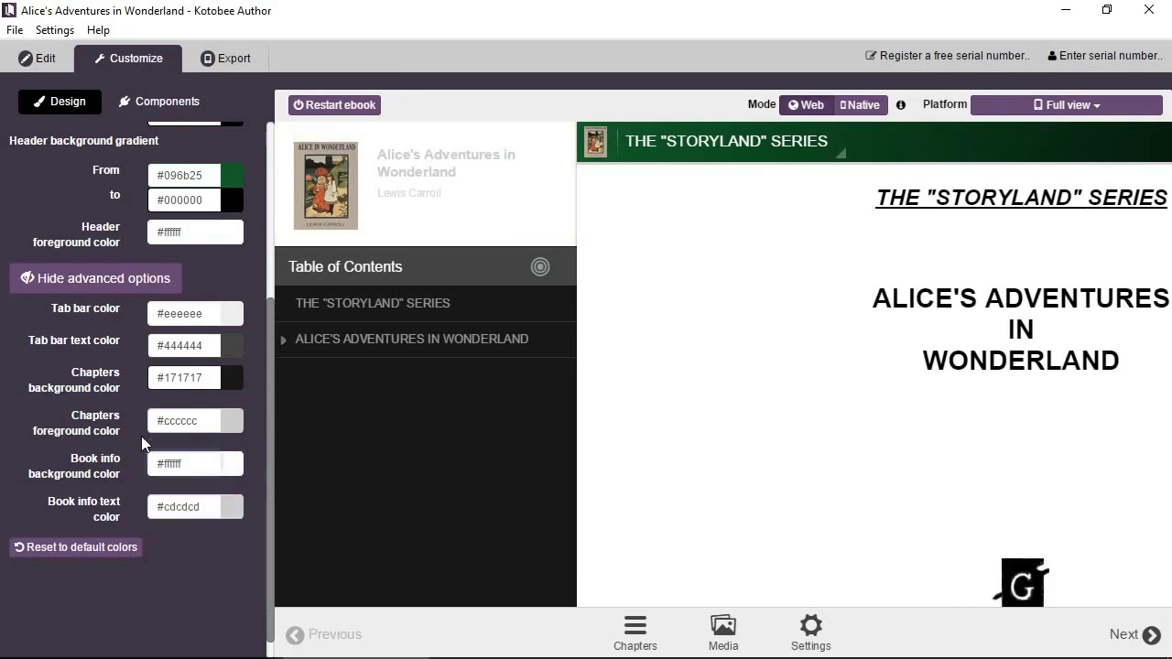
{"action": "left_click", "coordinate": [180, 509]}
{"action": "left_click_drag", "start_coordinate": [192, 612], "coordinate": [202, 654]}
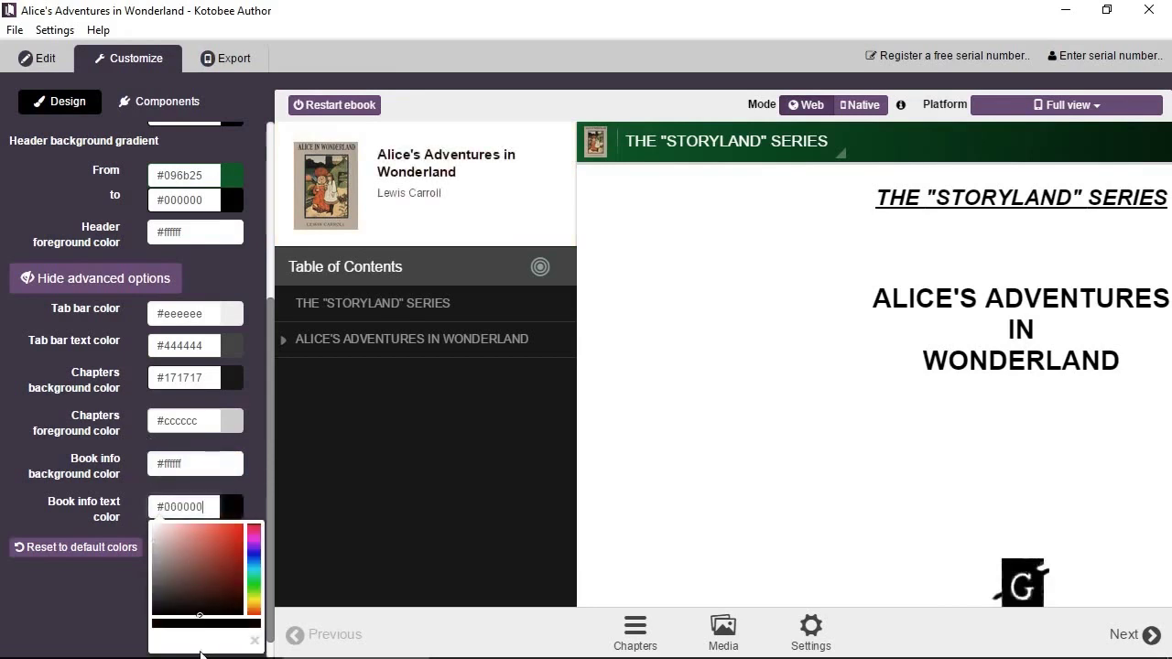
{"action": "left_click", "coordinate": [196, 400]}
Set the chapters panel background colour to green #228a34
{"action": "left_click", "coordinate": [195, 388]}
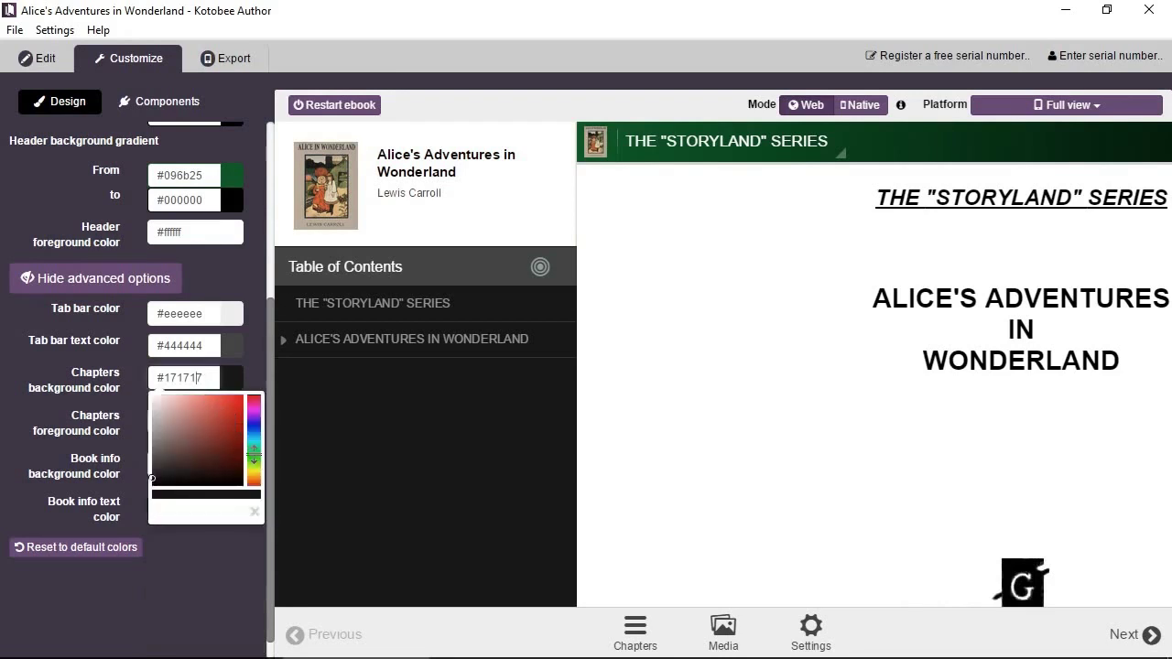
{"action": "left_click", "coordinate": [248, 453]}
{"action": "left_click", "coordinate": [221, 446]}
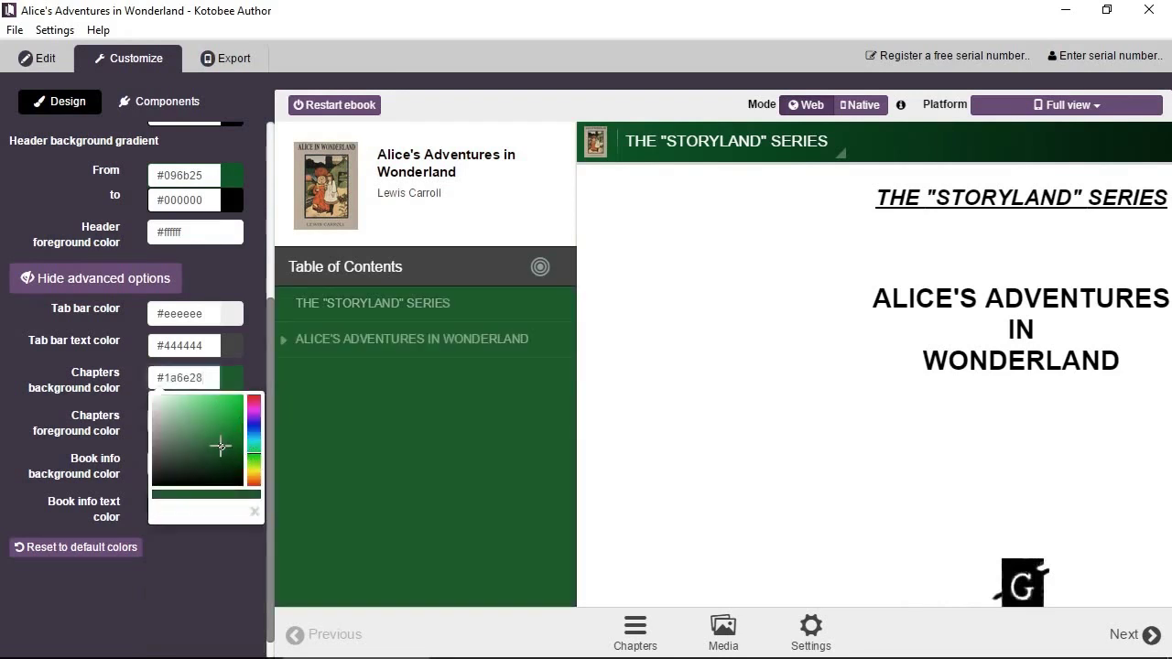
{"action": "left_click", "coordinate": [221, 437]}
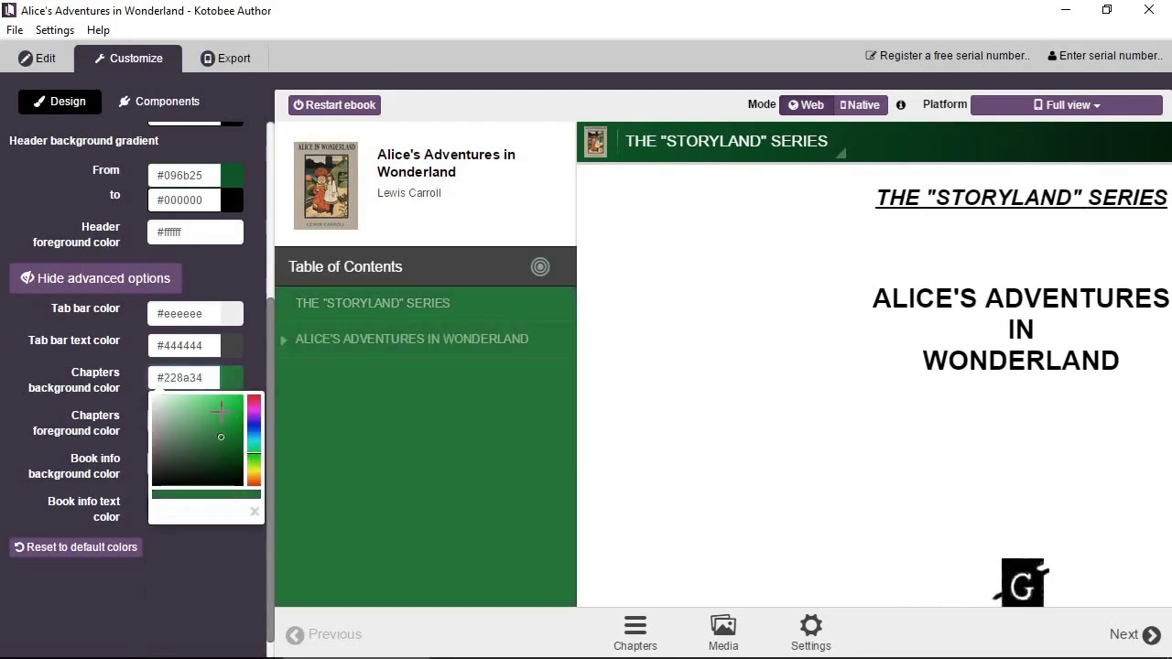
{"action": "left_click", "coordinate": [250, 371]}
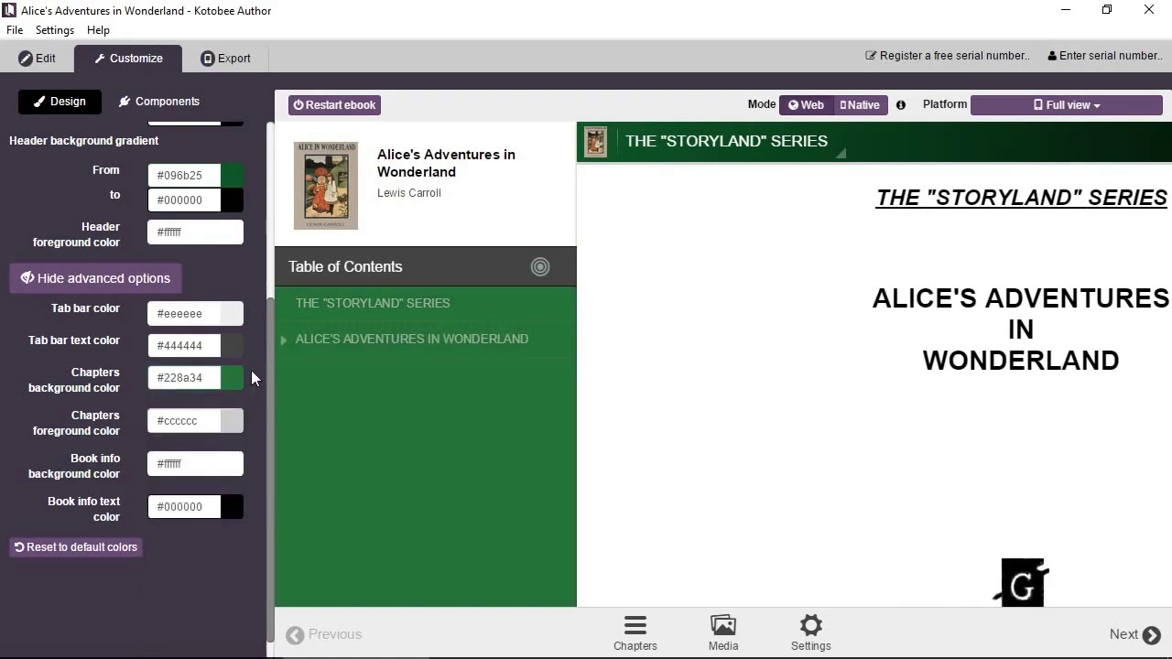
{"action": "scroll", "coordinate": [251, 370], "scroll_direction": "up", "scroll_amount": 3}
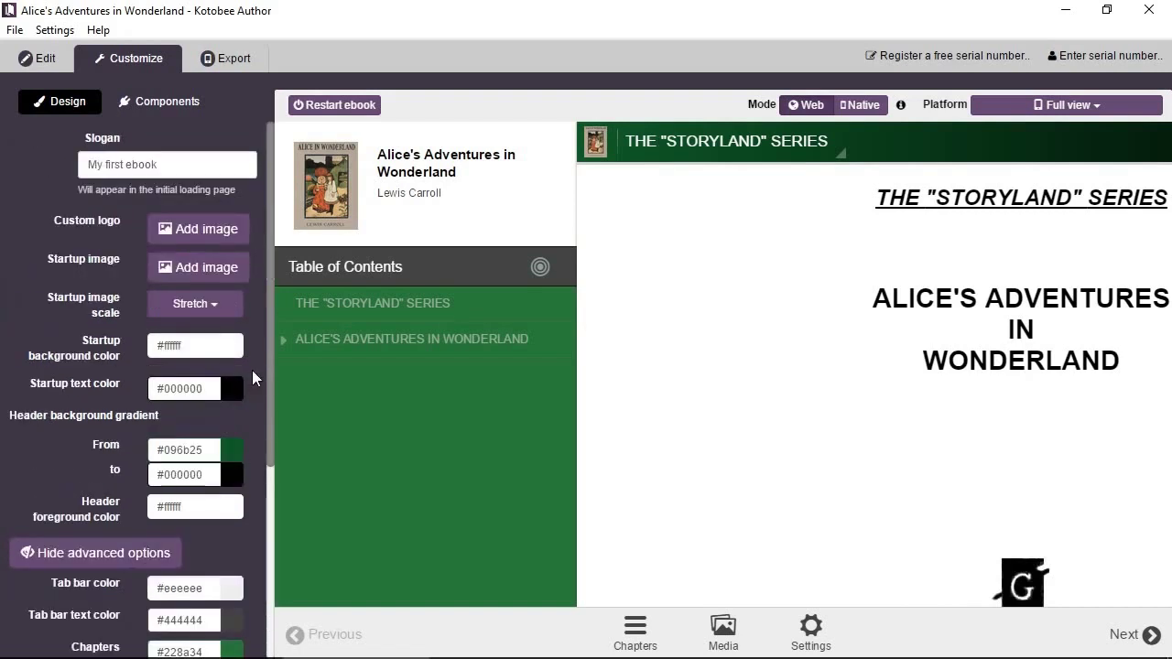
Enable Annotations under Components, with the word WONDERLAND selected in the preview
{"action": "left_click", "coordinate": [149, 106]}
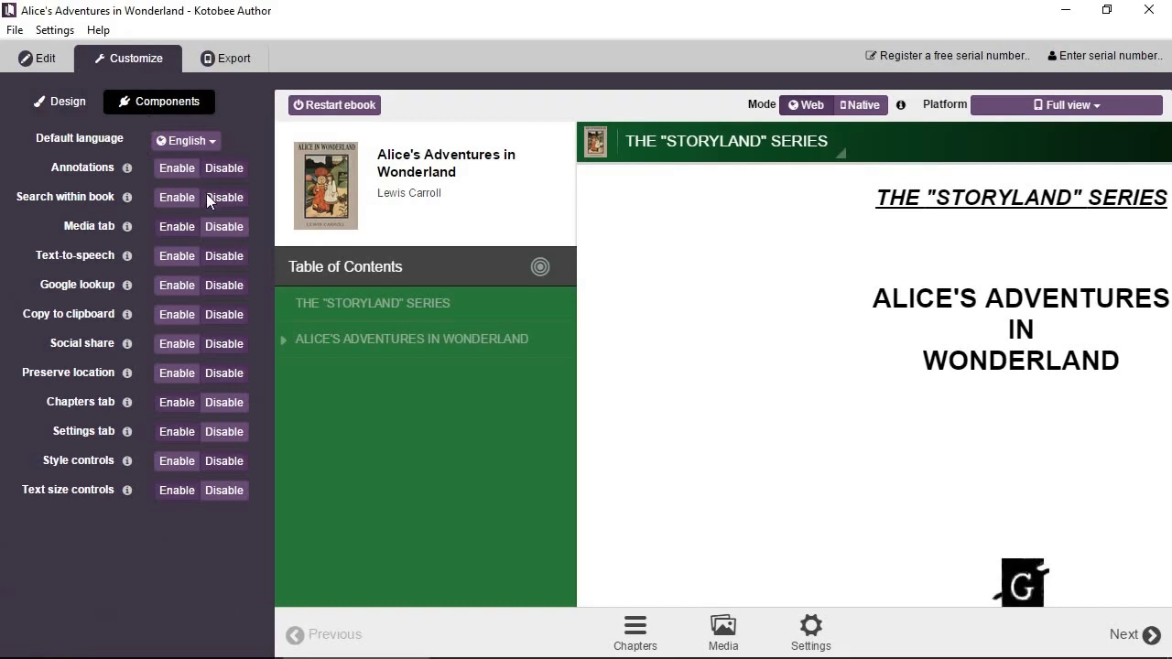
{"action": "left_click", "coordinate": [644, 303]}
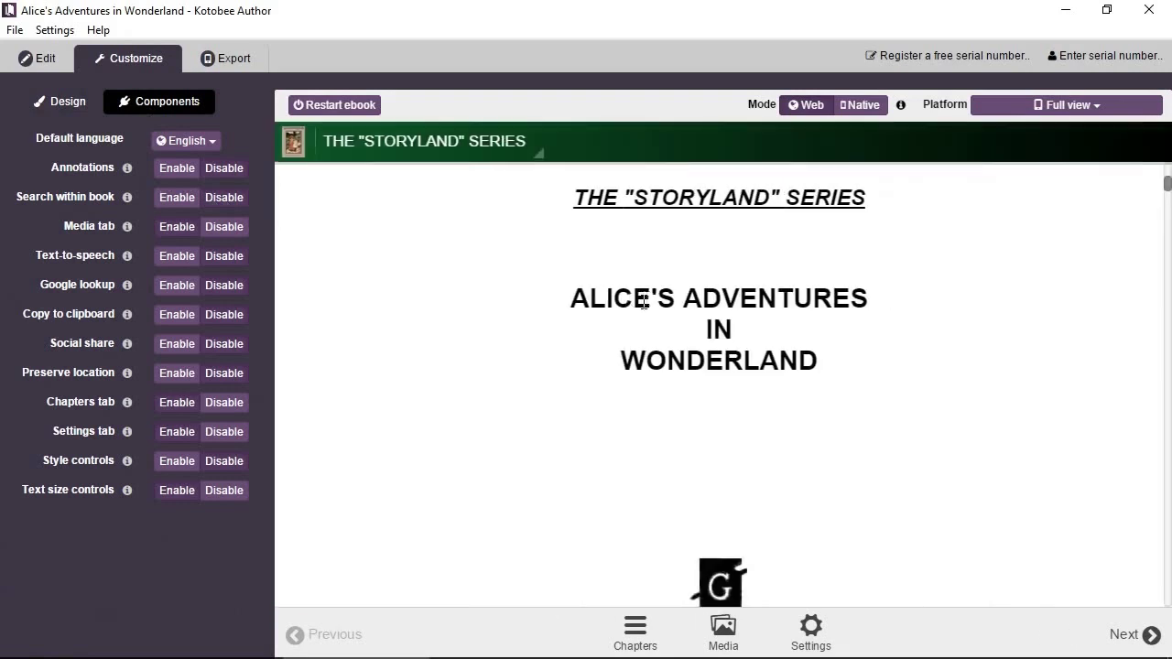
{"action": "double_click", "coordinate": [694, 361]}
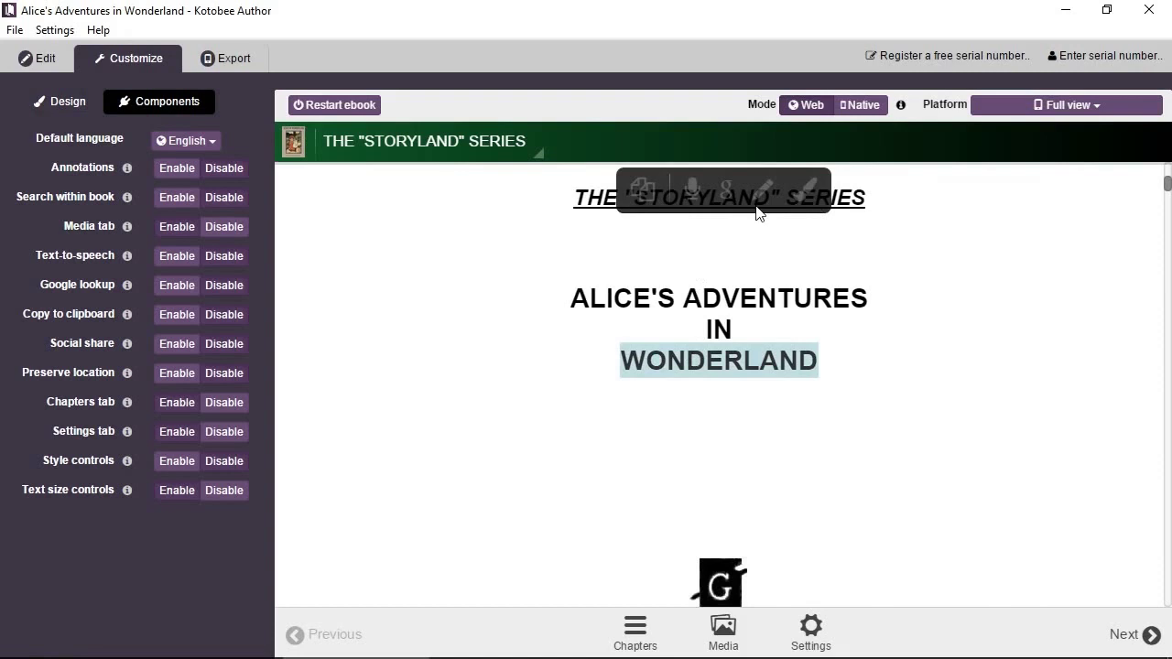
{"action": "left_click", "coordinate": [190, 176]}
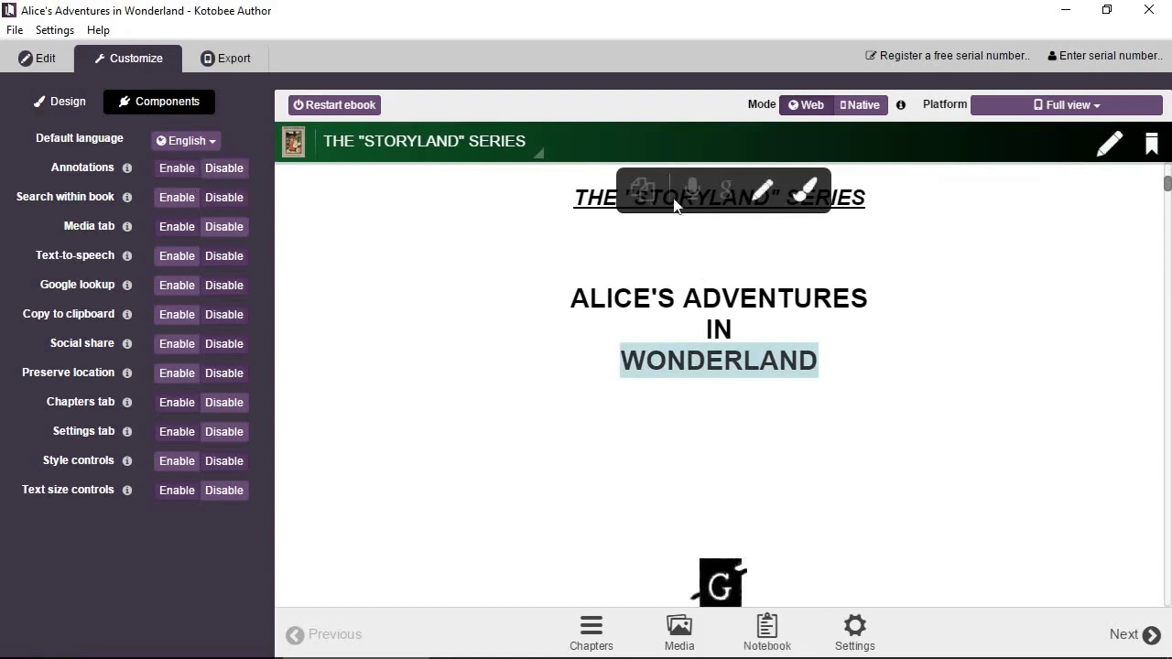
Test the highlight and note tools on the selected word in the preview
{"action": "left_click", "coordinate": [803, 190]}
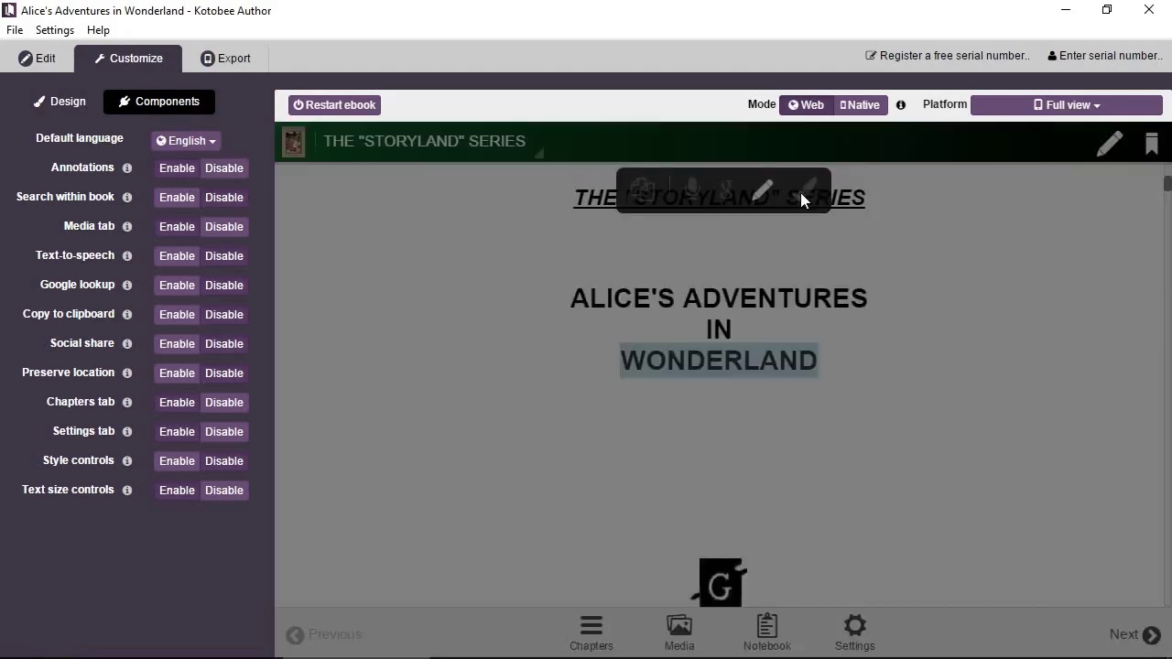
{"action": "left_click", "coordinate": [925, 224]}
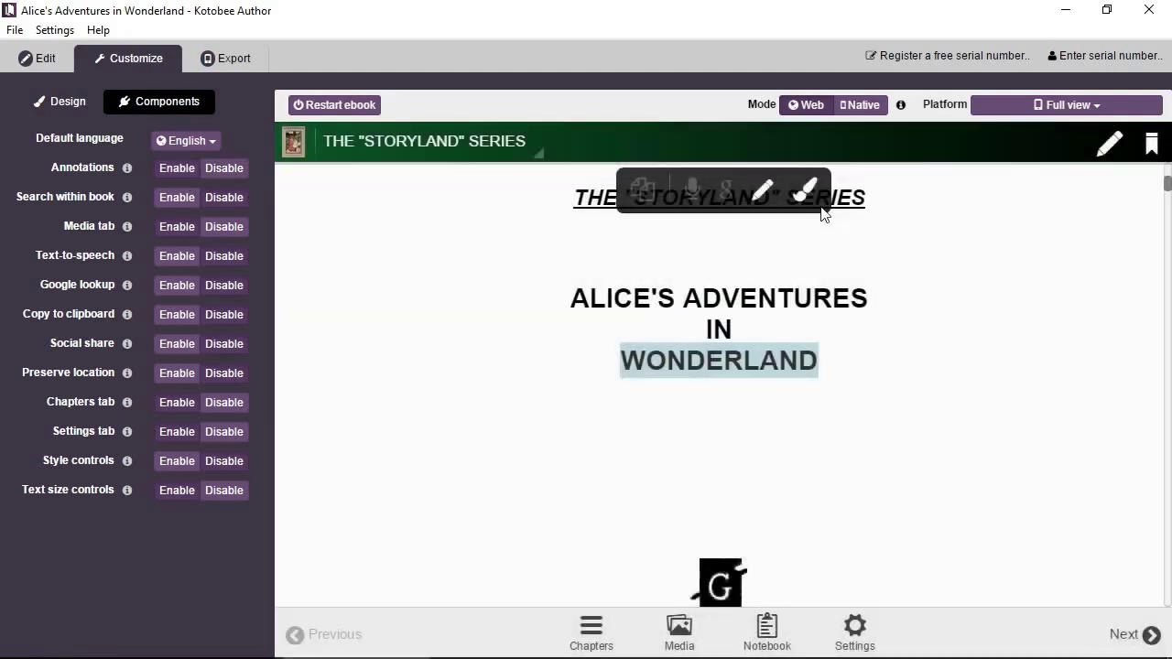
{"action": "left_click", "coordinate": [755, 196]}
{"action": "left_click", "coordinate": [962, 198]}
{"action": "left_click", "coordinate": [239, 57]}
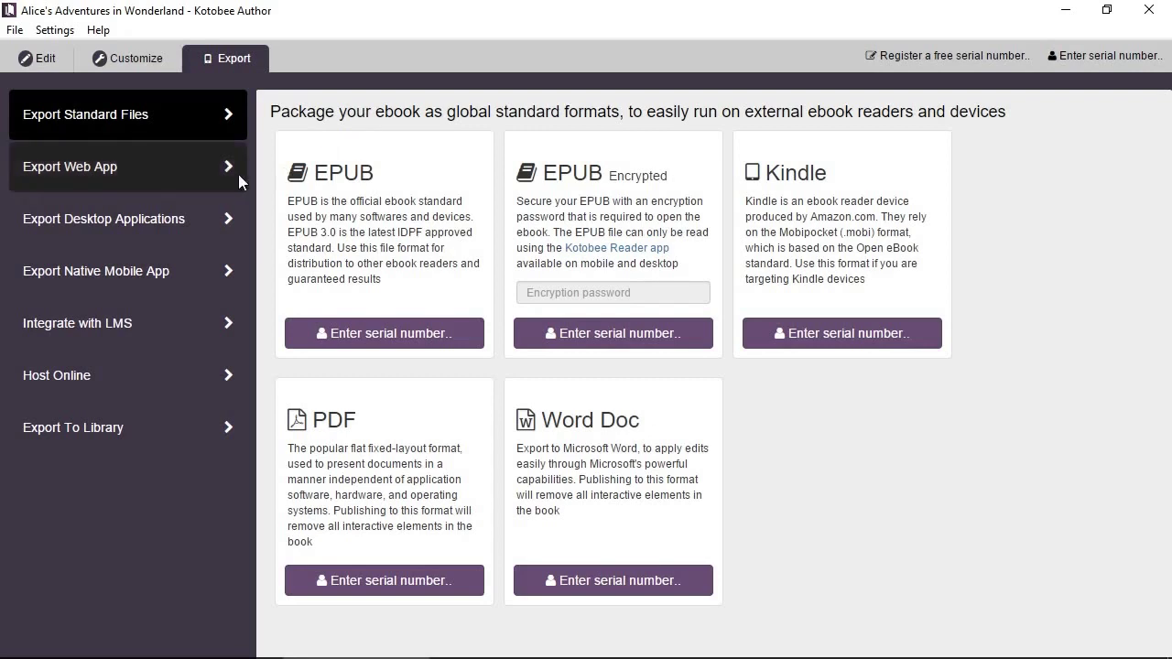
Show the Export Web App options for the Alice ebook
{"action": "left_click", "coordinate": [201, 172]}
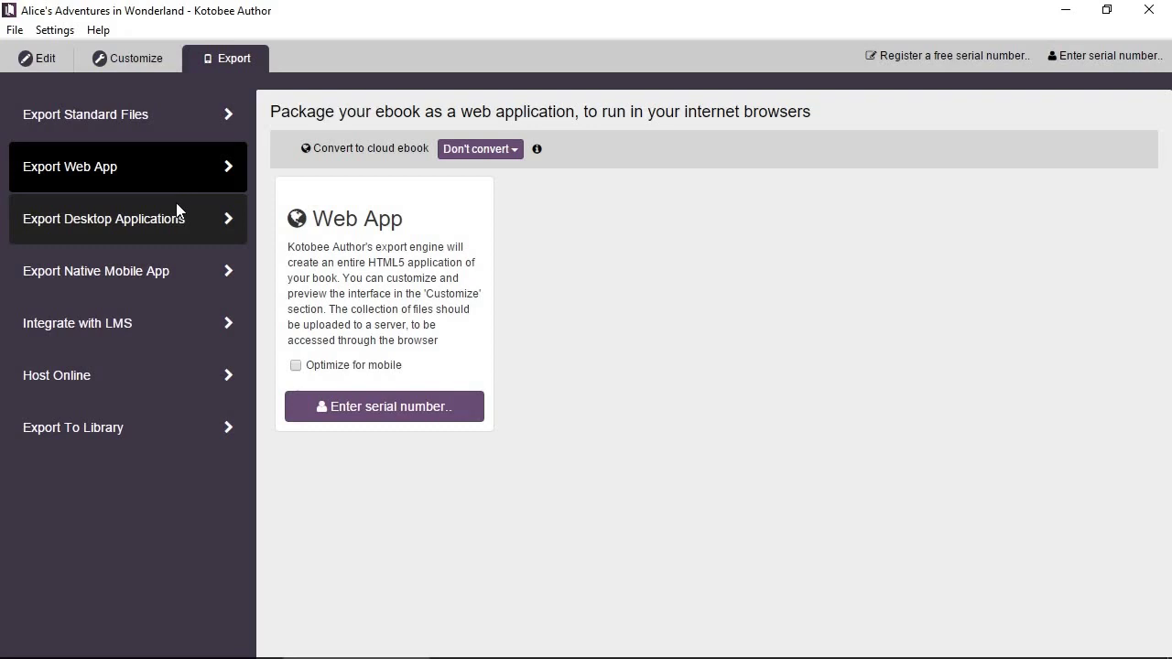
Browse the Desktop, Native Mobile, LMS, Host Online and Export To Library options, then return to Standard Files
{"action": "left_click", "coordinate": [168, 229]}
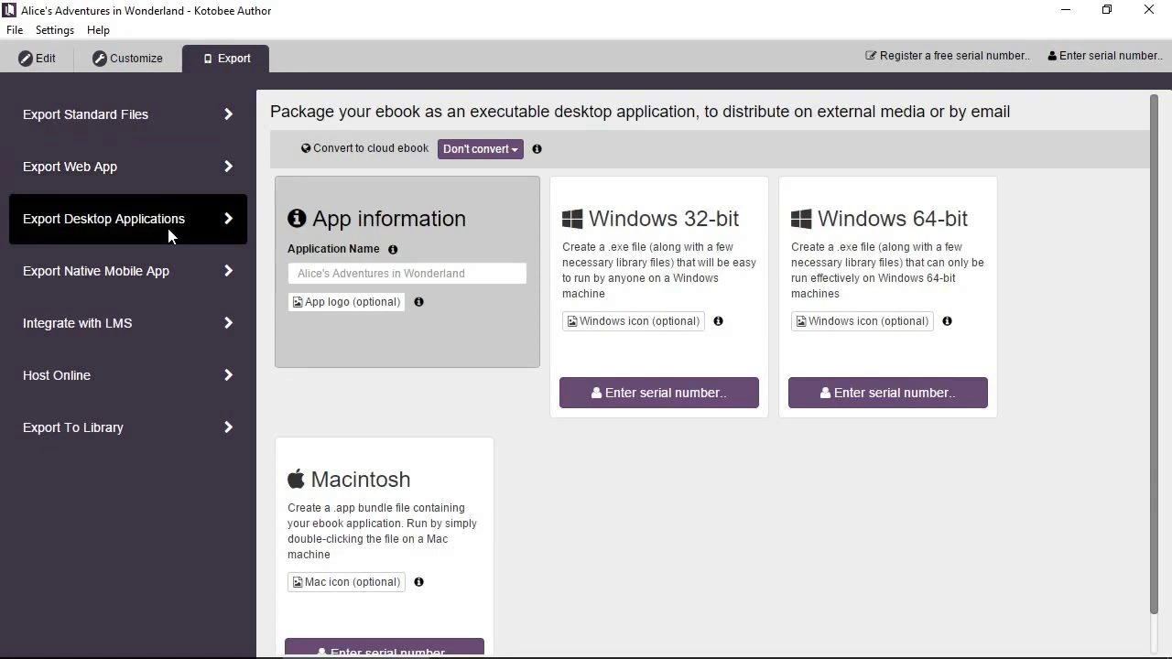
{"action": "left_click", "coordinate": [169, 268]}
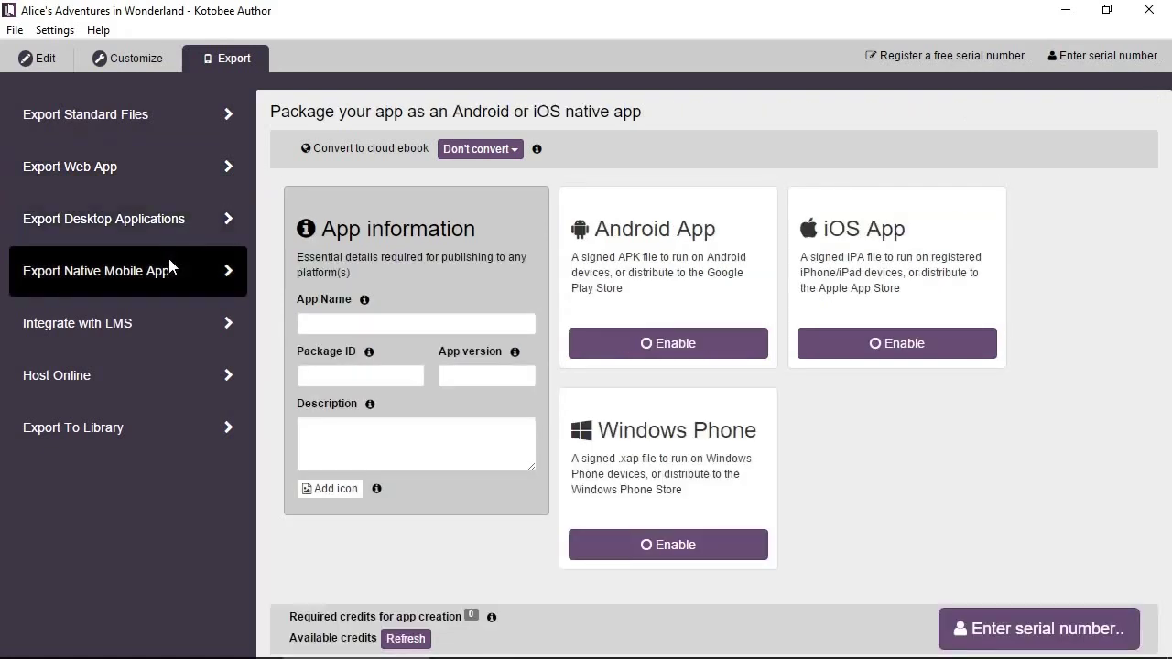
{"action": "left_click", "coordinate": [170, 320]}
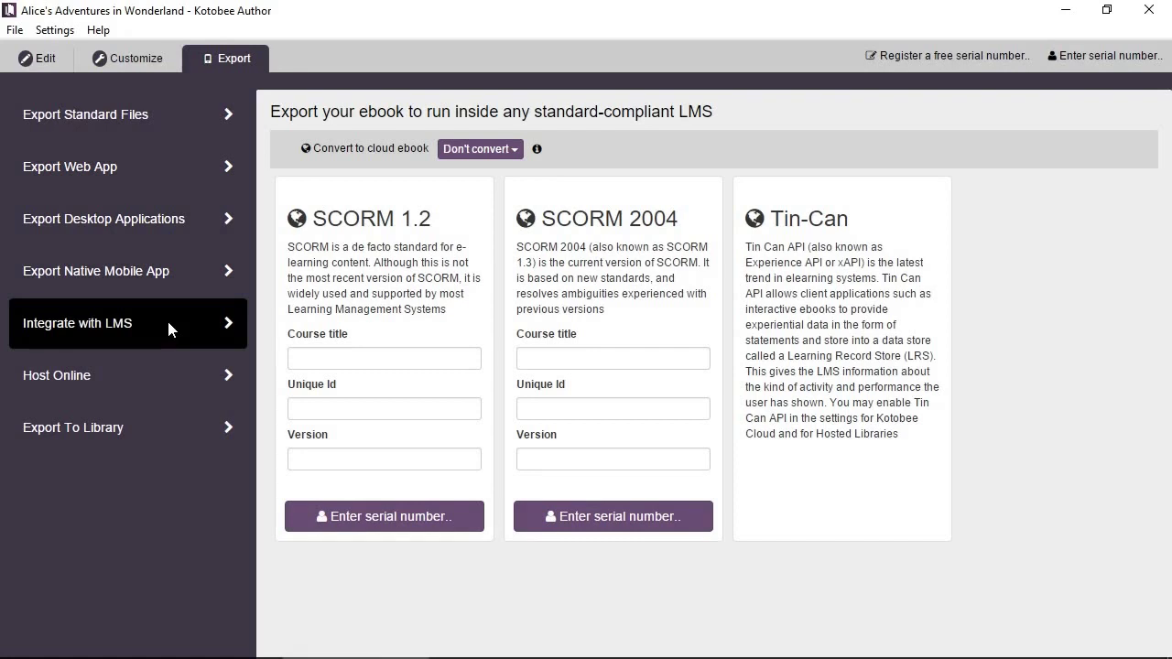
{"action": "left_click", "coordinate": [158, 364]}
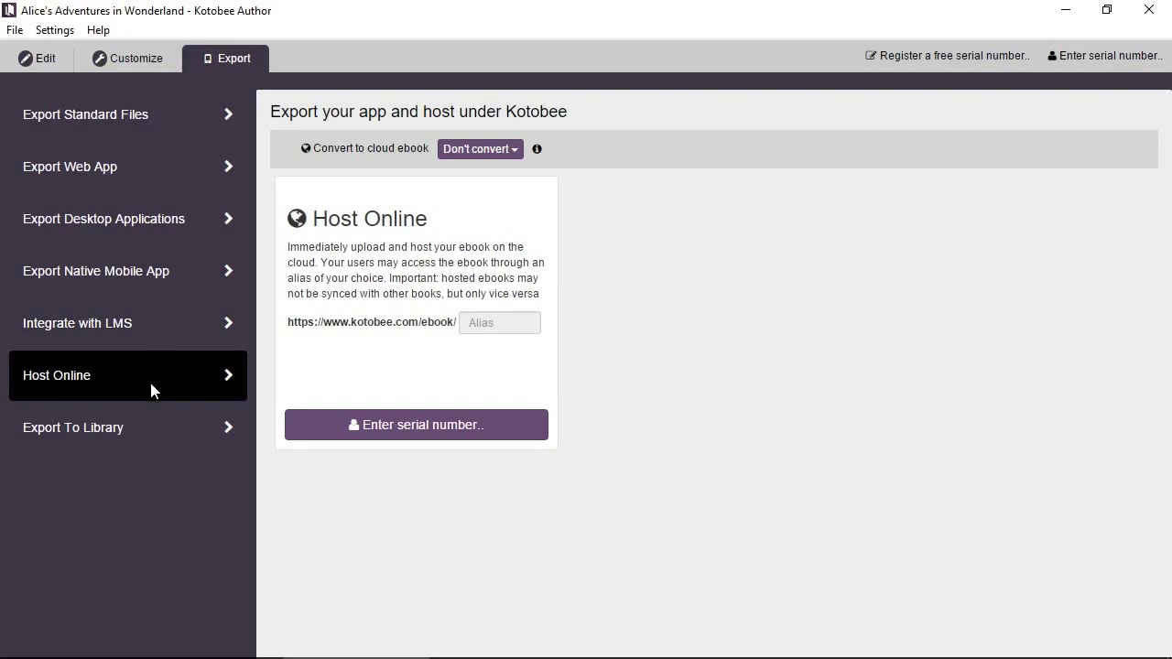
{"action": "left_click", "coordinate": [144, 427]}
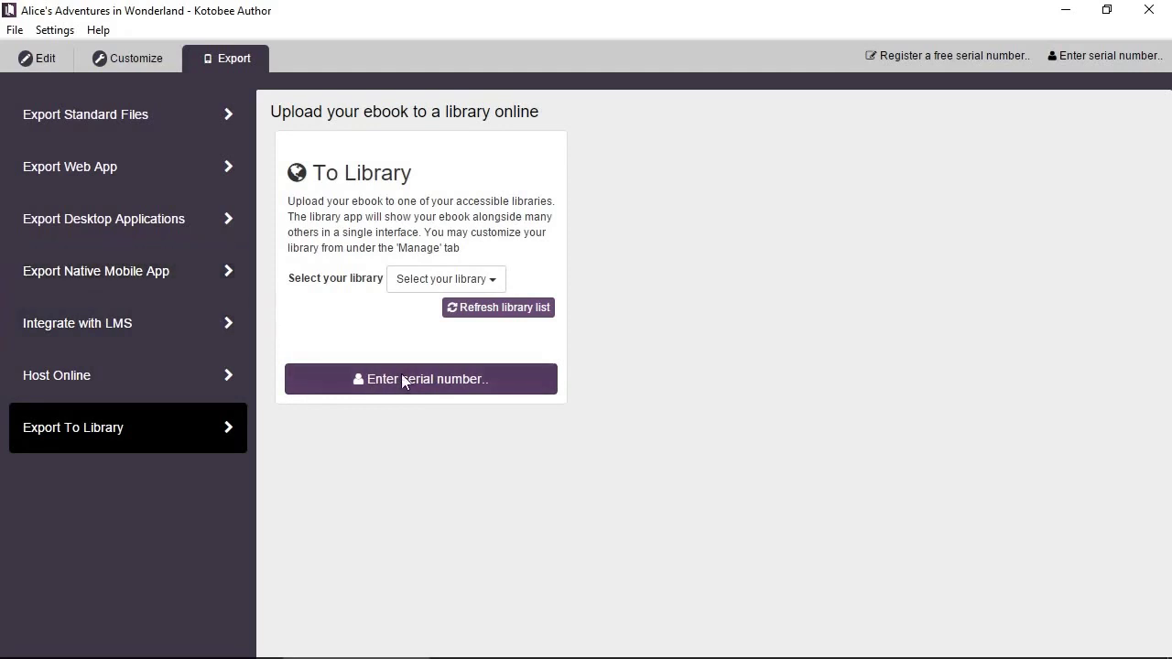
{"action": "left_click", "coordinate": [176, 130]}
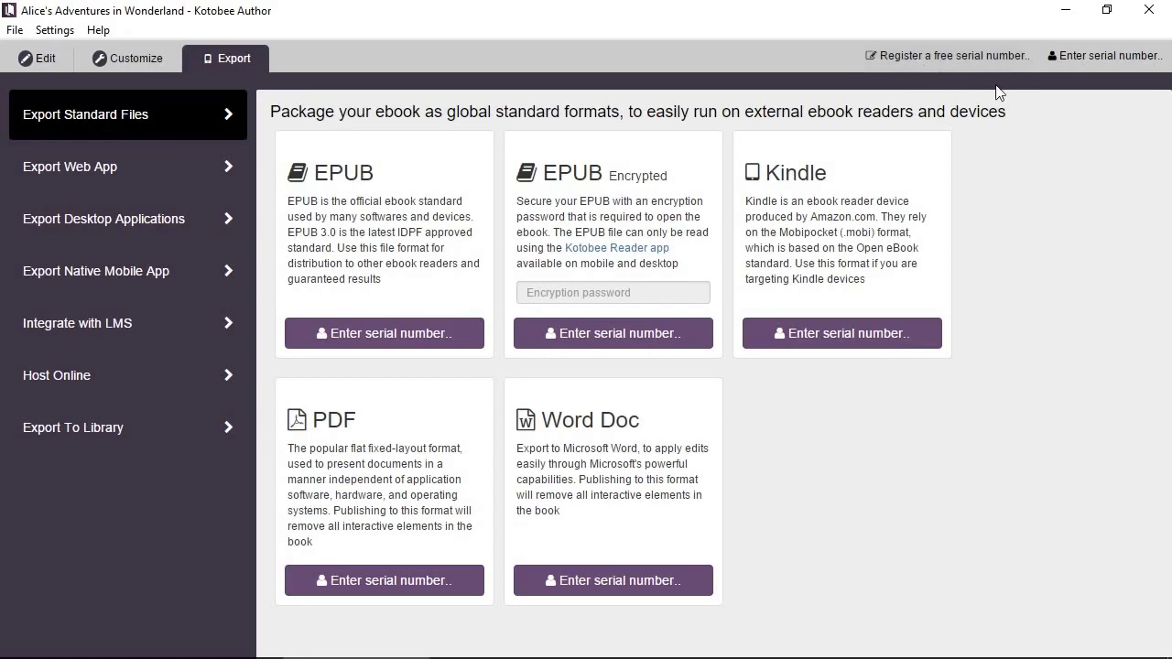
Log in with the account's serial number and check the account menu
{"action": "left_click", "coordinate": [1084, 67]}
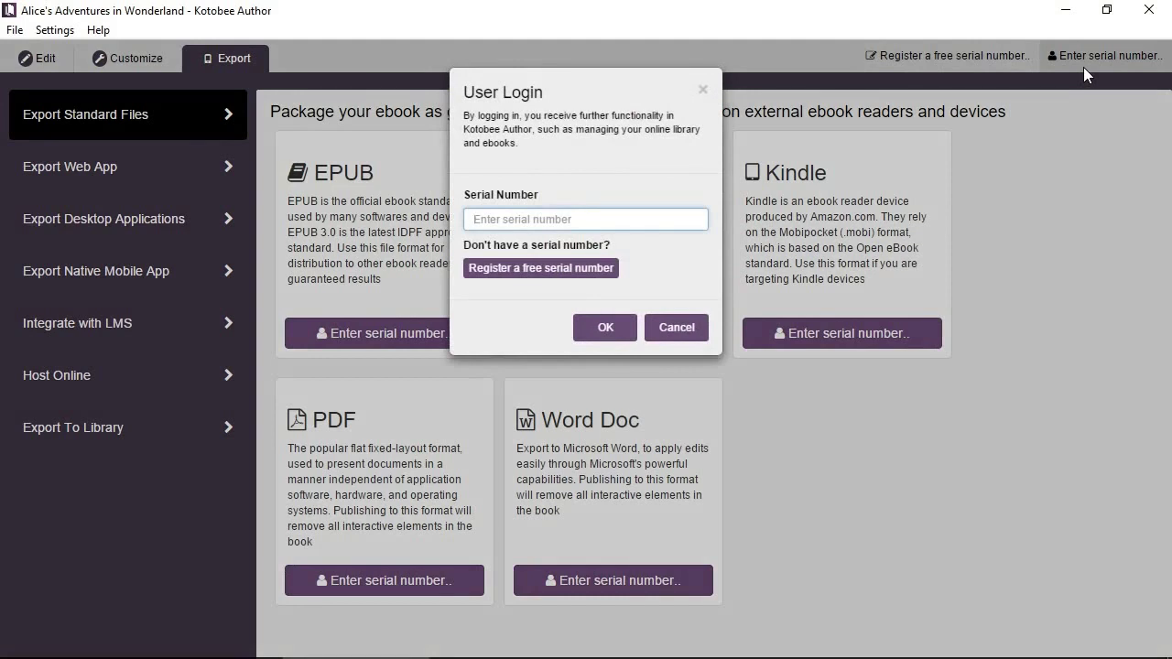
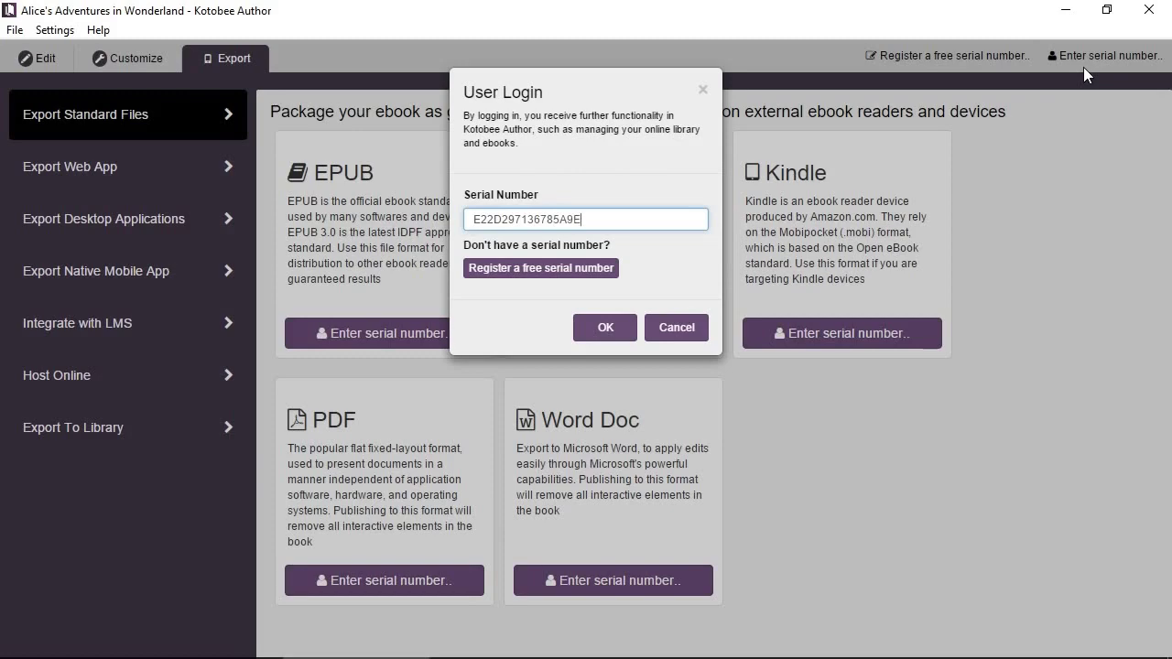
{"action": "key", "text": "Return"}
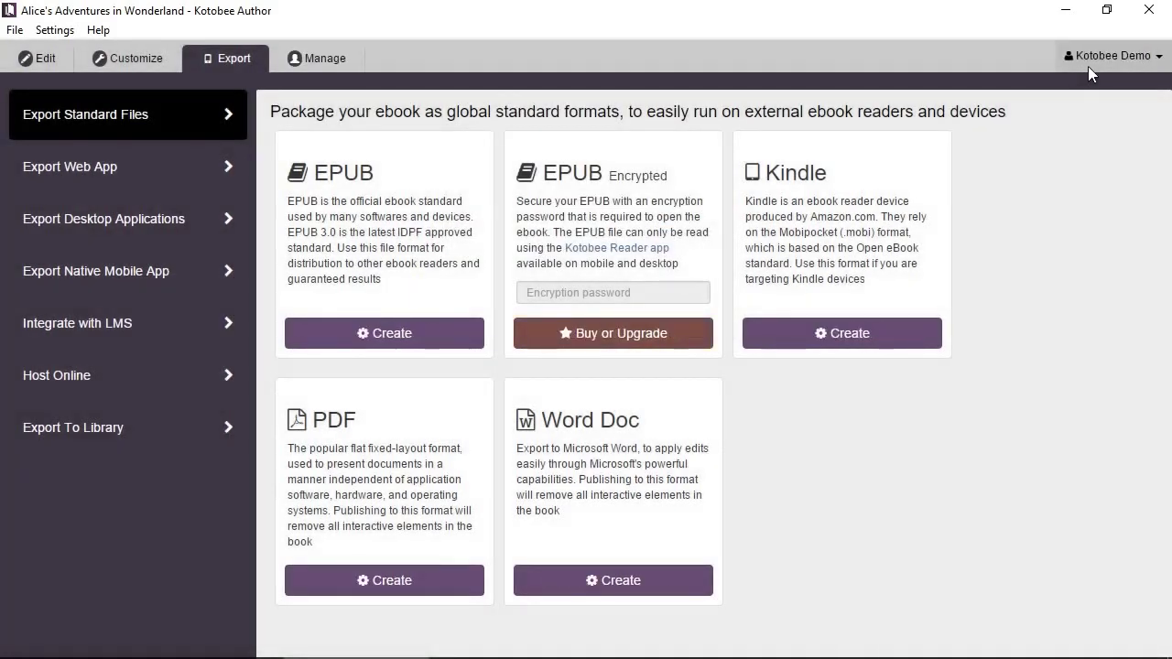
{"action": "left_click", "coordinate": [1086, 66]}
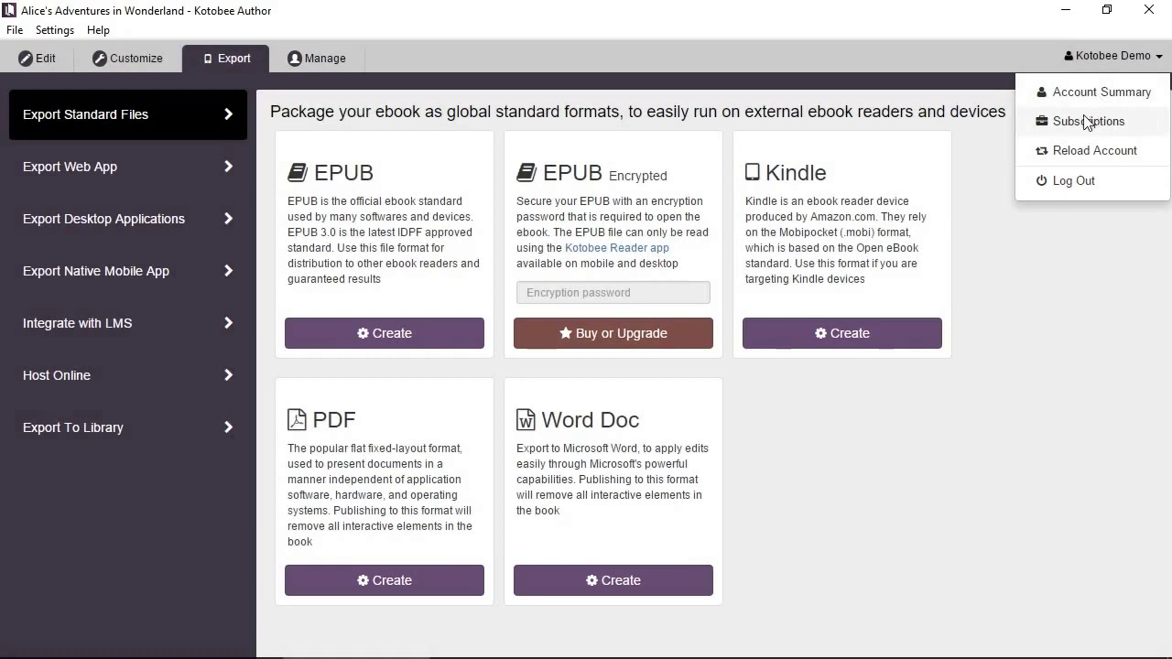
Go to Export Web App and start Create, but cancel the Save As dialog without saving
{"action": "left_click", "coordinate": [969, 194]}
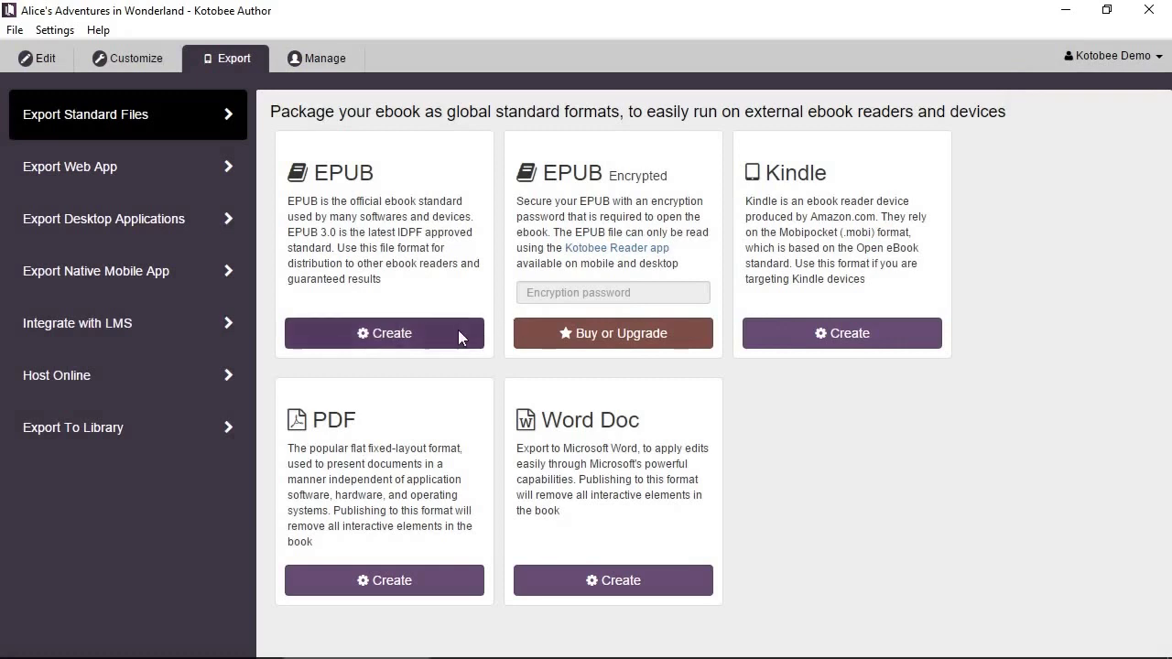
{"action": "left_click", "coordinate": [195, 168]}
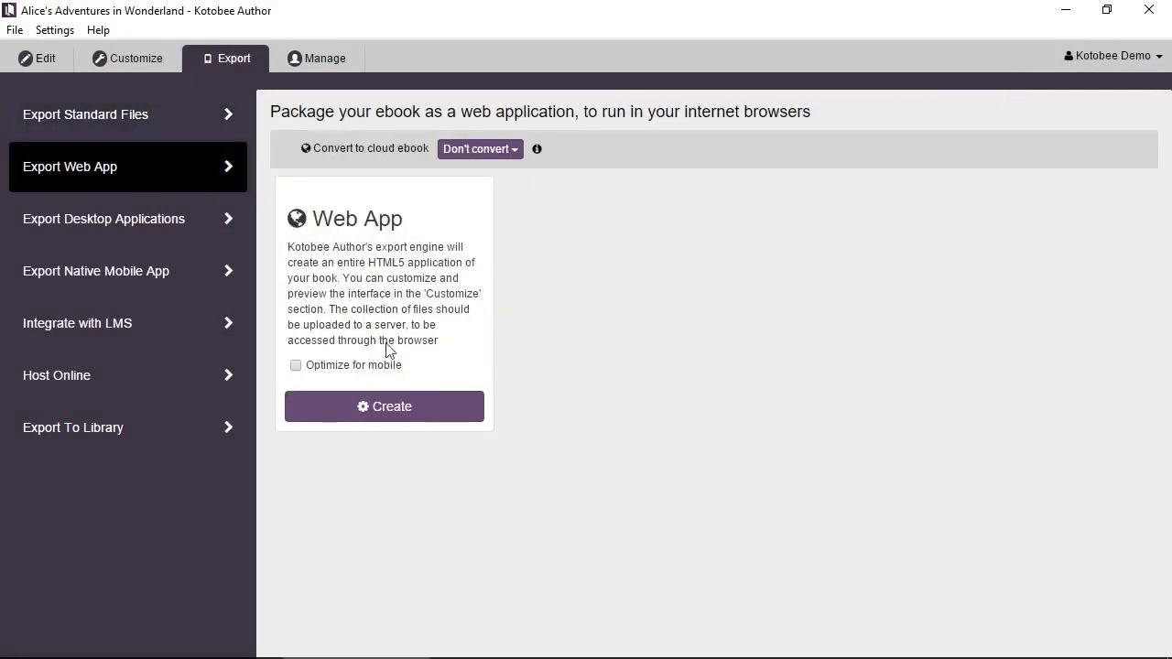
{"action": "left_click", "coordinate": [390, 406]}
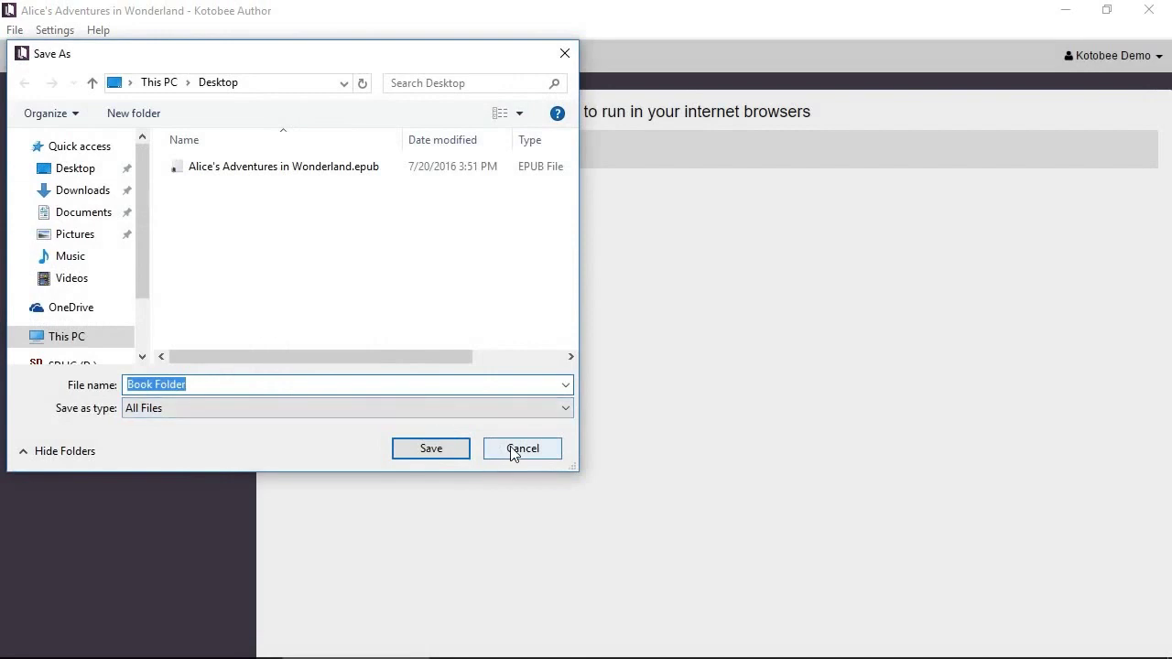
{"action": "left_click", "coordinate": [513, 450]}
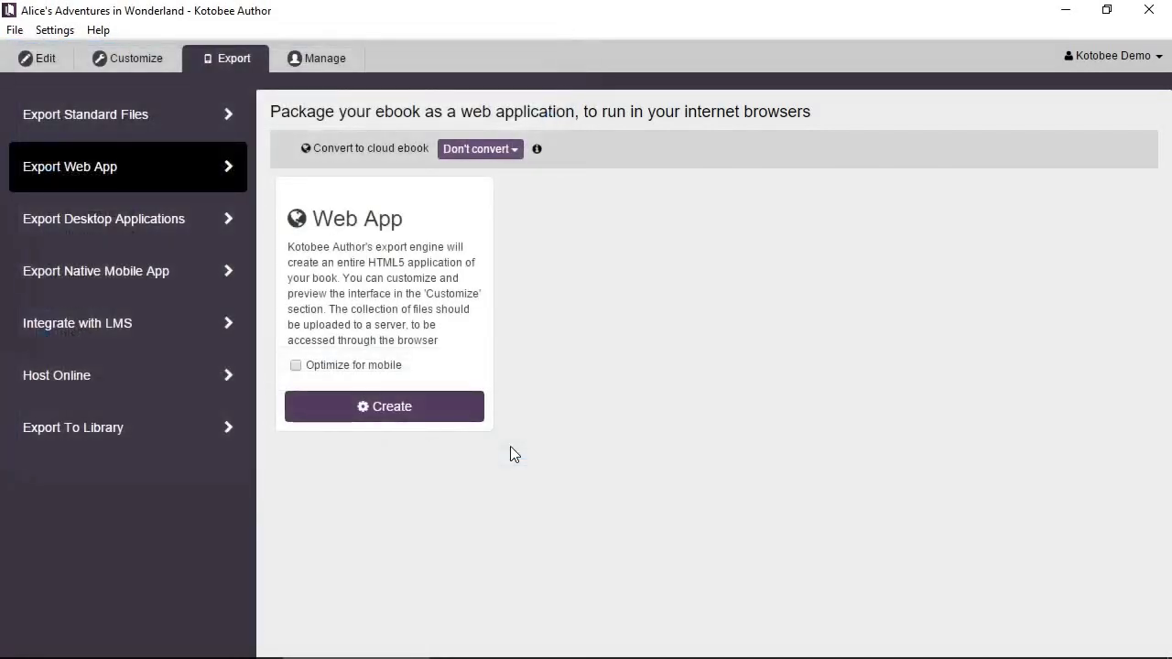